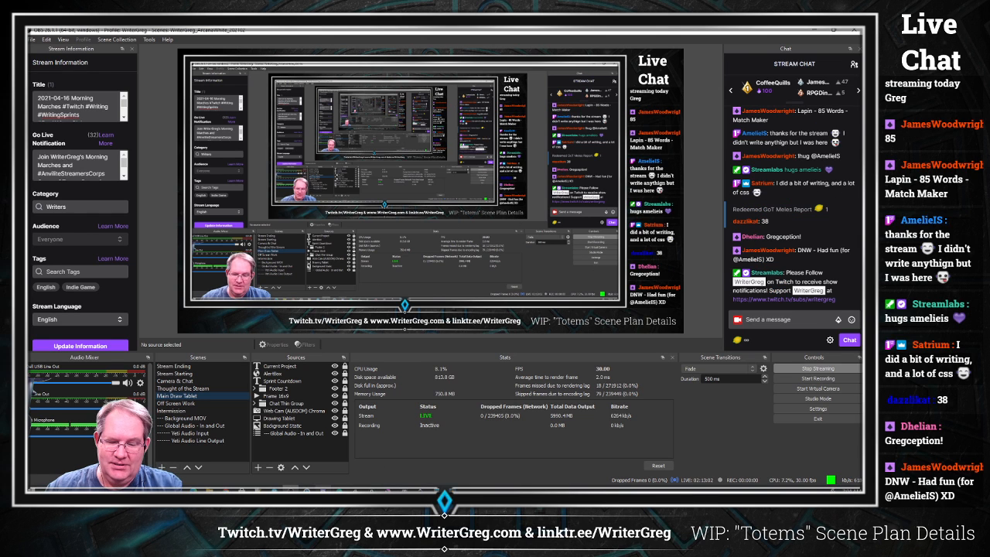
Step: Bring up the Snaz timer window and move it higher over the stream preview
{"action": "mouse_move", "coordinate": [306, 488]}
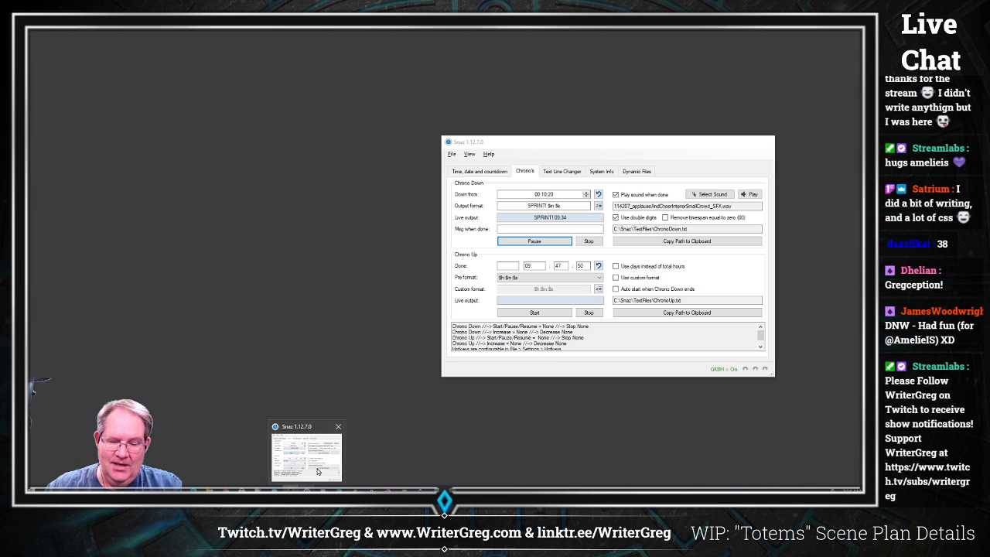
{"action": "left_click", "coordinate": [306, 457]}
{"action": "left_click_drag", "start_coordinate": [598, 142], "coordinate": [410, 67]}
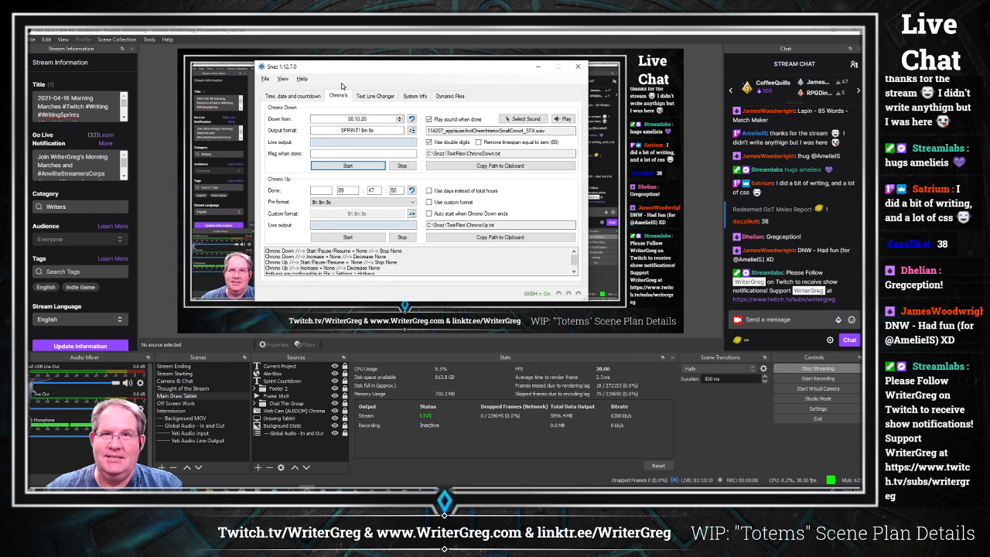
{"action": "left_click", "coordinate": [348, 167]}
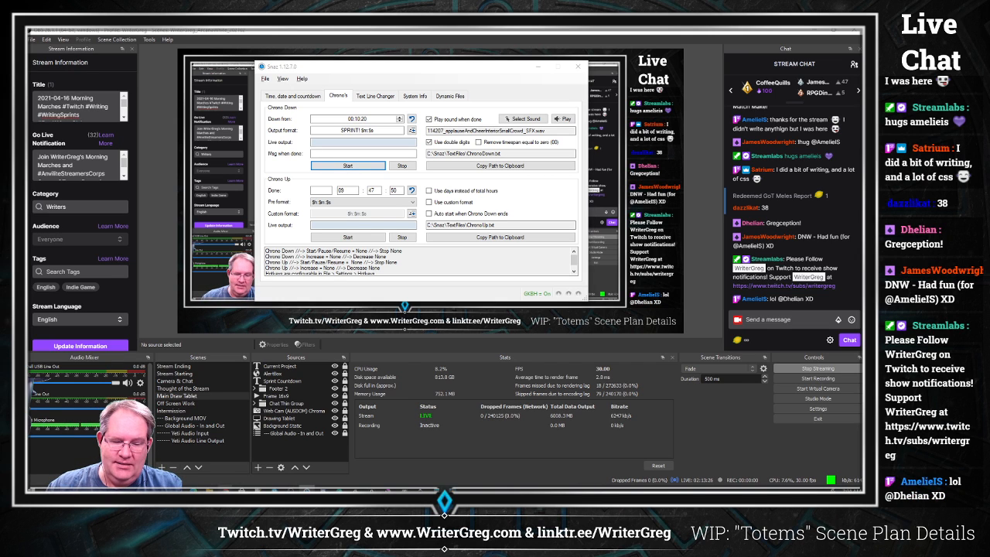
Step: Open a new Chrome browser window and maximize it
{"action": "right_click", "coordinate": [228, 486]}
{"action": "left_click", "coordinate": [217, 455]}
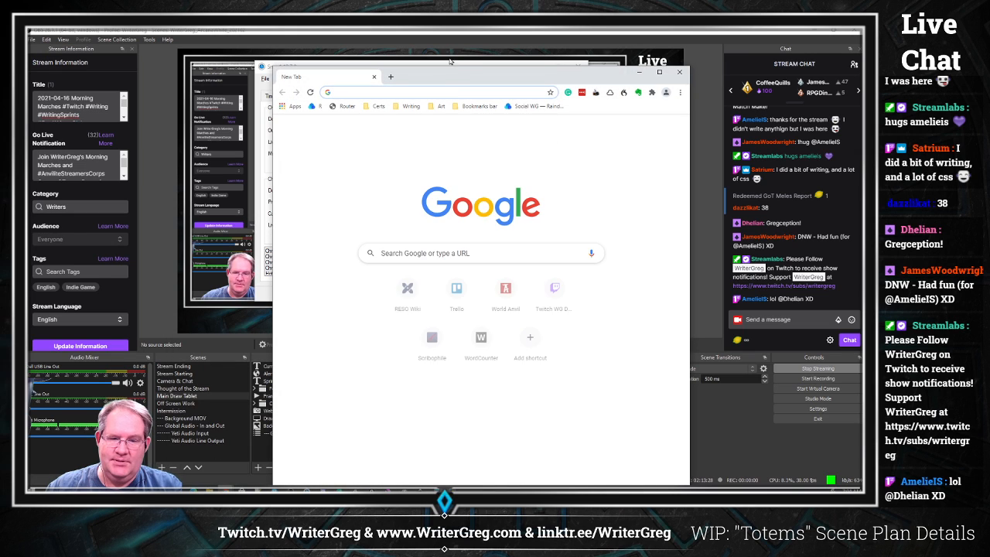
{"action": "double_click", "coordinate": [457, 73]}
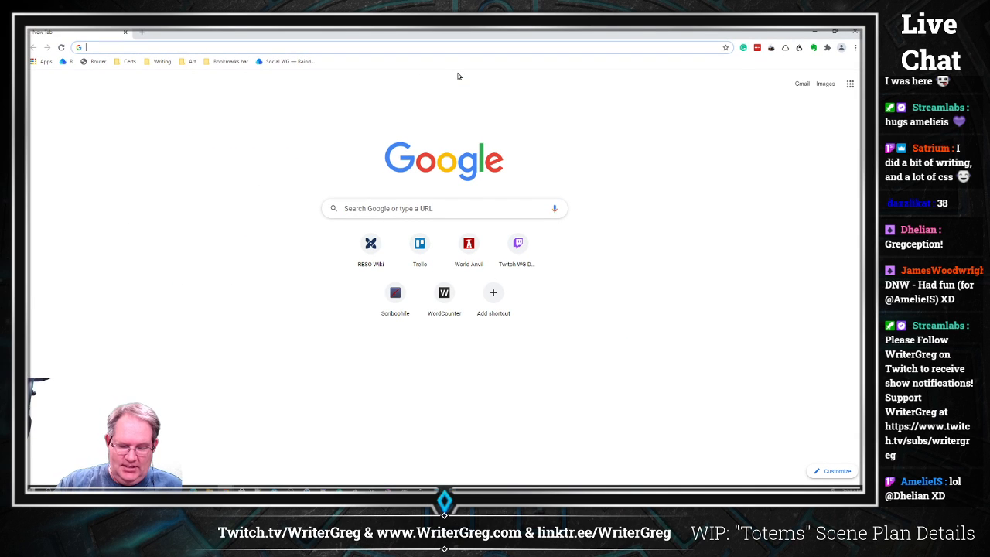
Step: Search Google for snaz timer and open the Snaz GitHub wiki result
{"action": "type", "text": "snaz"}
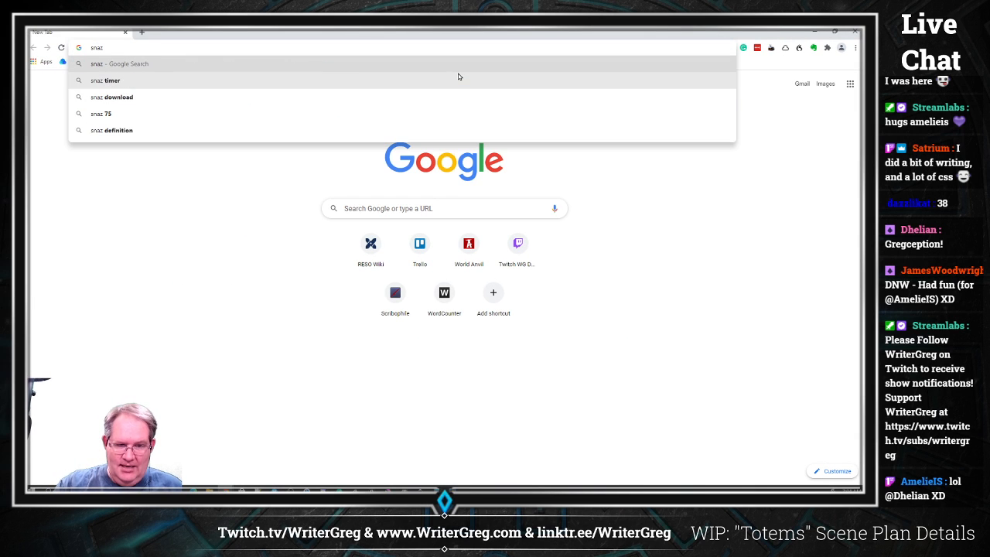
{"action": "key", "text": "Down"}
{"action": "key", "text": "Return"}
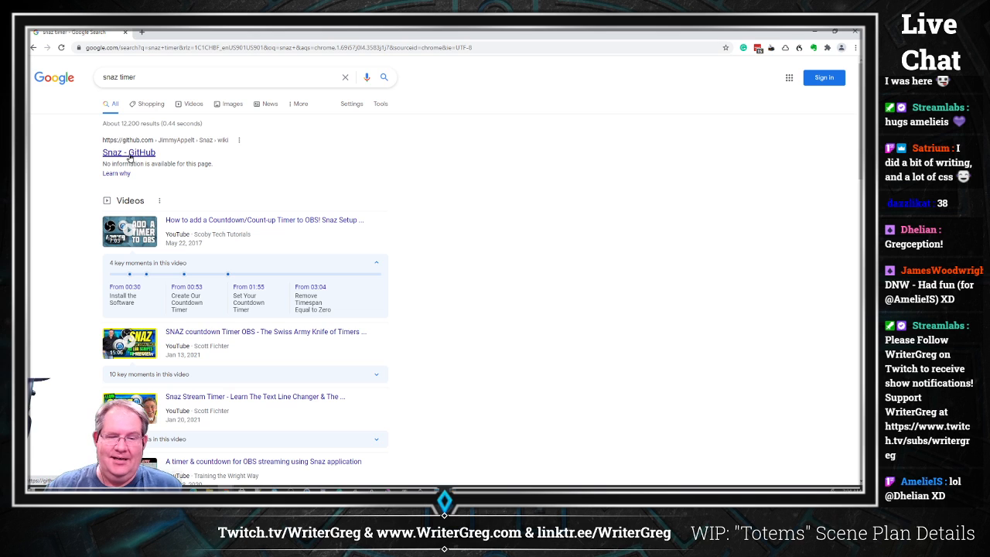
{"action": "left_click", "coordinate": [129, 154]}
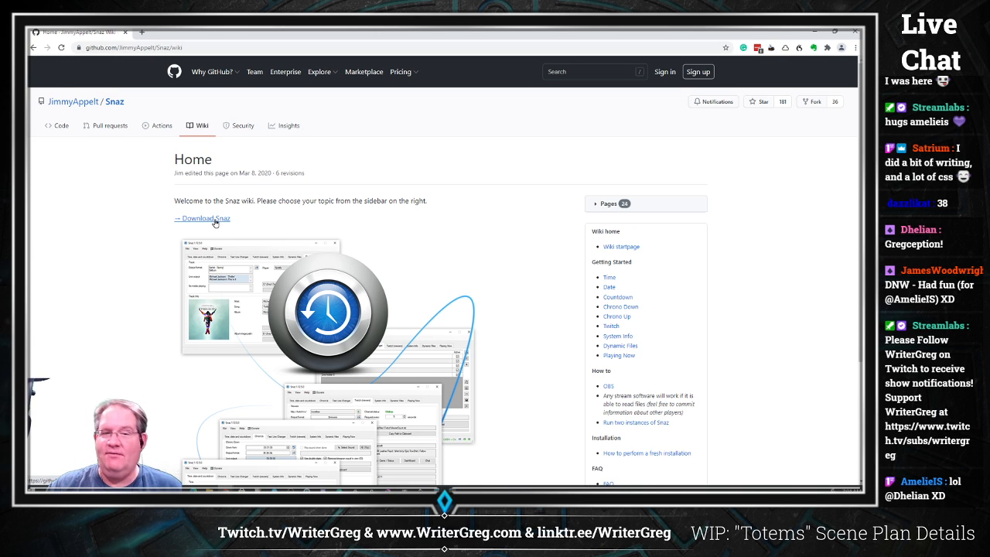
Step: Copy the Snaz wiki page address and post it in the stream chat
{"action": "left_click", "coordinate": [210, 48]}
{"action": "key", "text": "ctrl+c"}
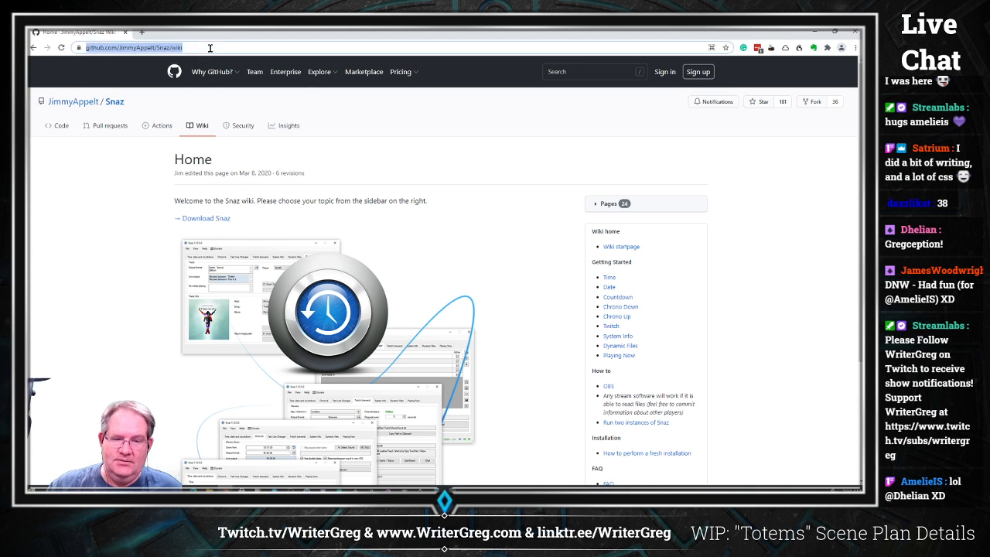
{"action": "key", "text": "alt+Tab"}
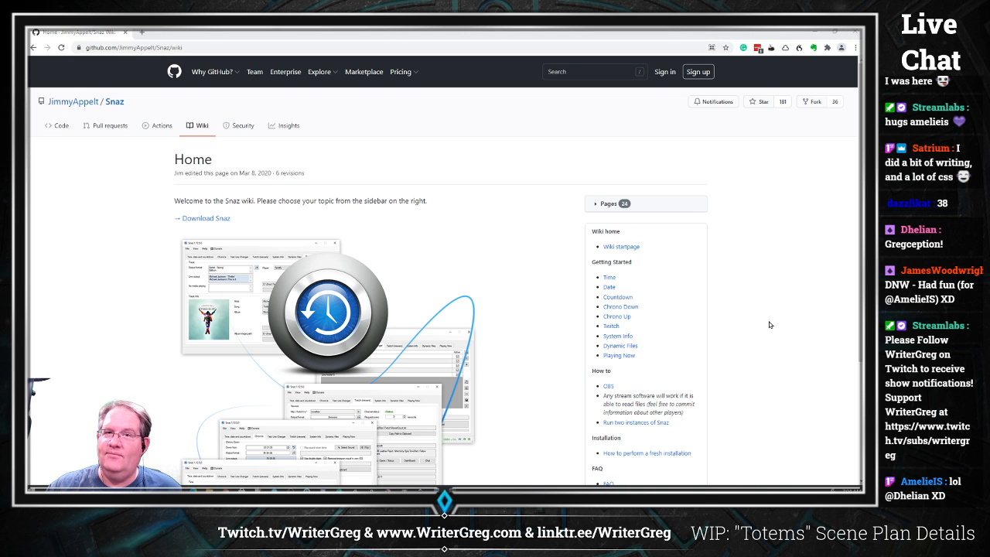
{"action": "key", "text": "alt+Tab"}
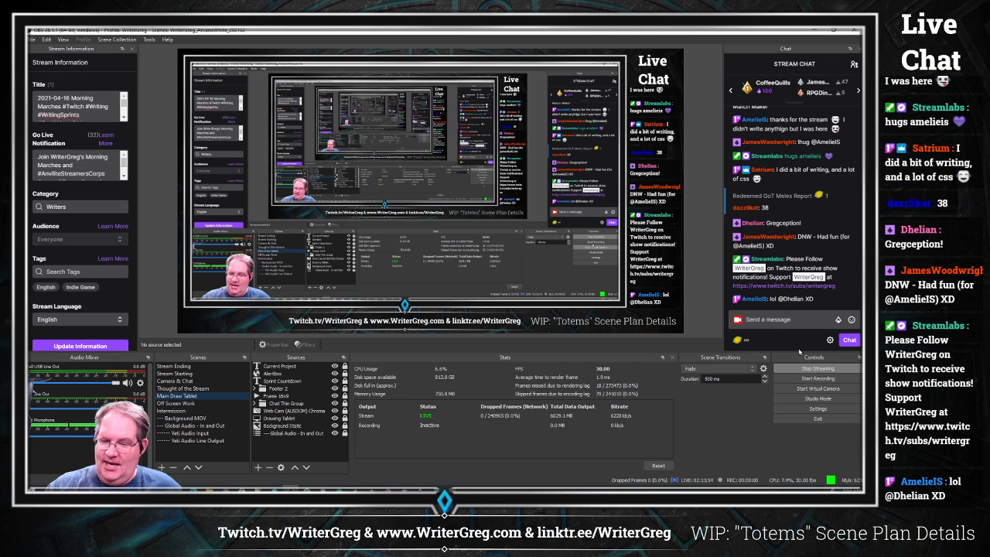
{"action": "left_click", "coordinate": [770, 321]}
{"action": "key", "text": "ctrl+v"}
{"action": "key", "text": "Return"}
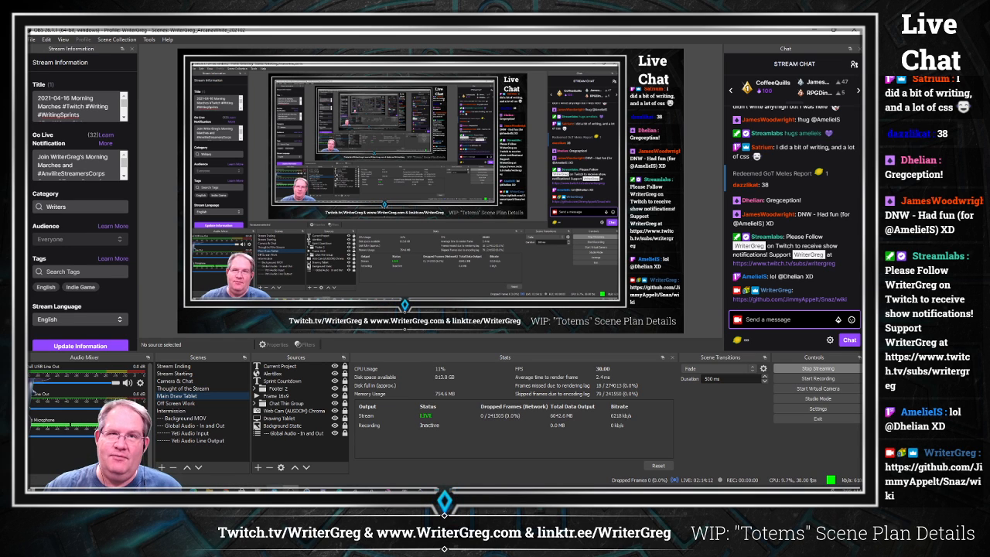
Step: Bring the Snaz window back onto the preview and open its Time, date and countdown tab
{"action": "mouse_move", "coordinate": [274, 491]}
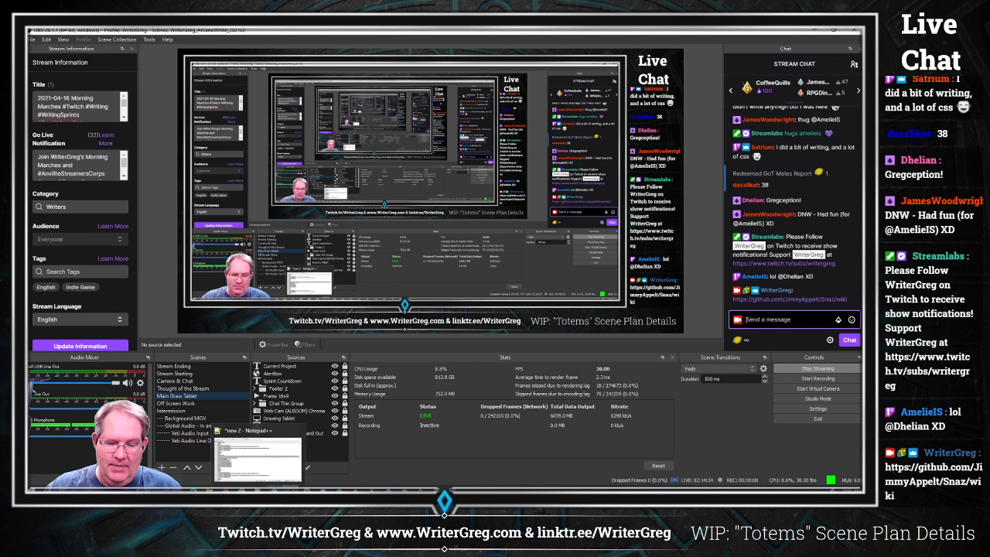
{"action": "left_click", "coordinate": [307, 490]}
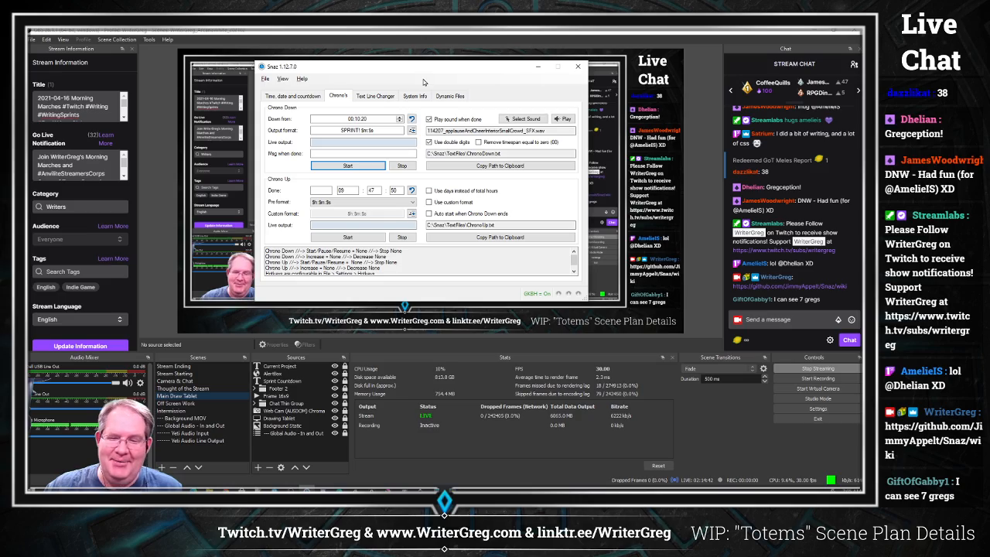
{"action": "left_click_drag", "start_coordinate": [427, 71], "coordinate": [630, 172]}
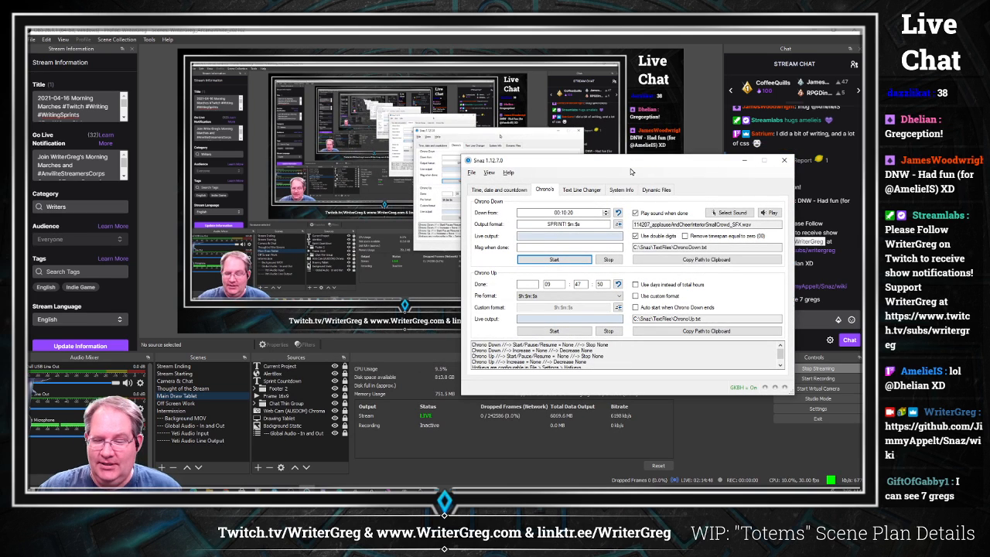
{"action": "left_click", "coordinate": [499, 189]}
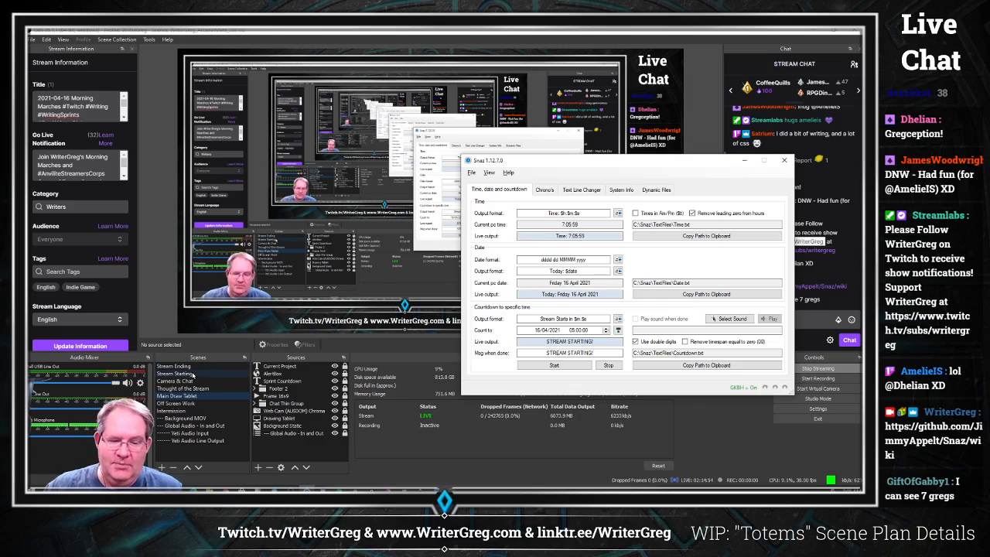
Step: Select the Stream Starting scene, then bring the Snaz window back and move it left
{"action": "left_click", "coordinate": [193, 374]}
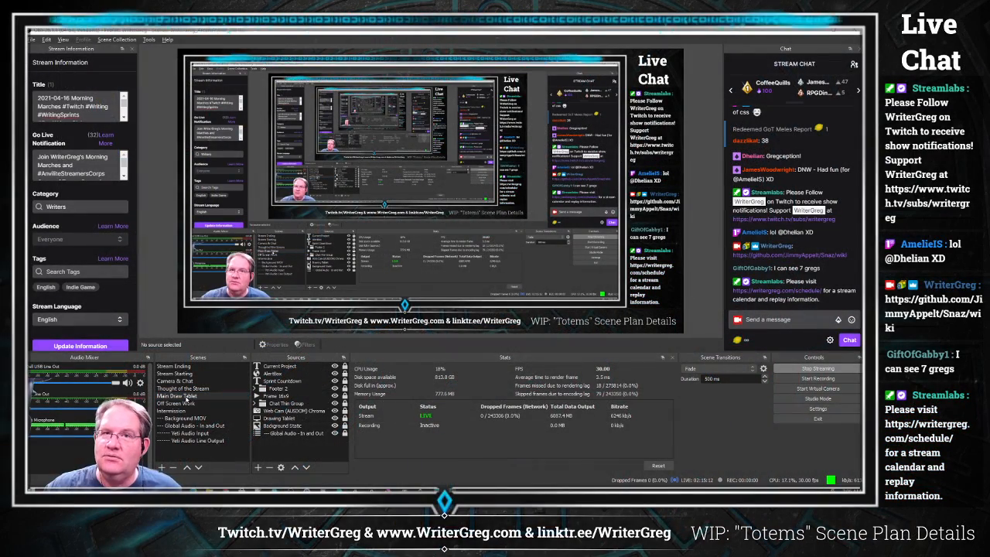
{"action": "left_click", "coordinate": [307, 491]}
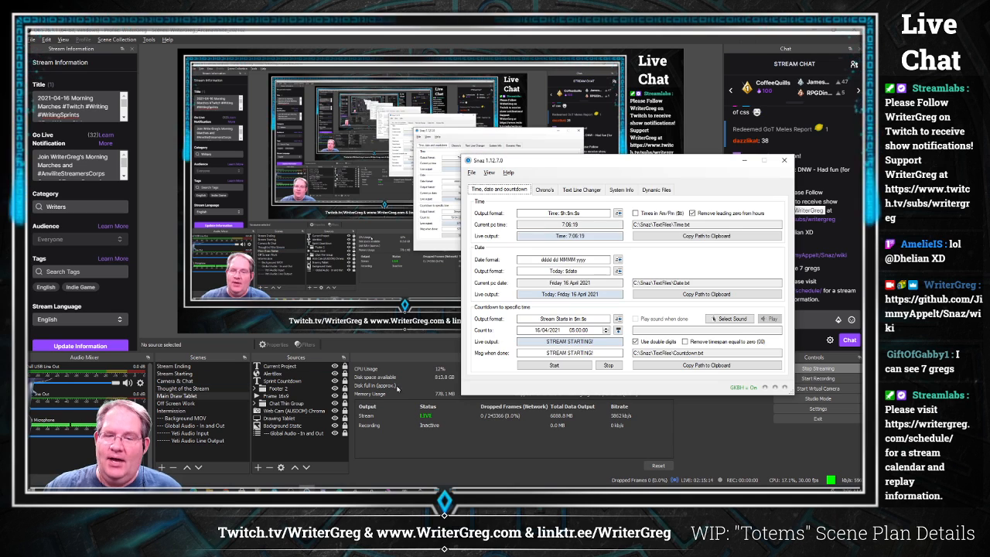
{"action": "left_click_drag", "start_coordinate": [583, 167], "coordinate": [353, 161]}
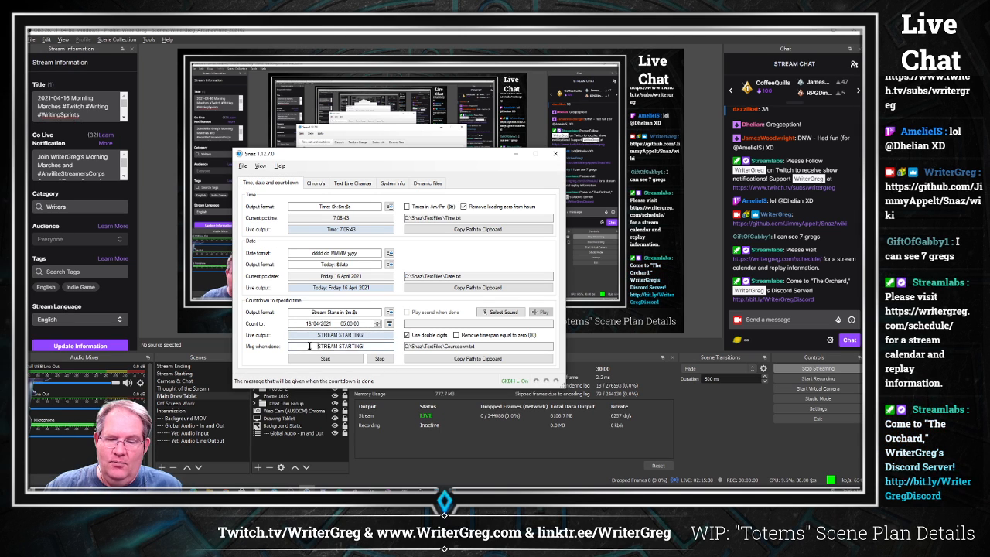
Step: Set the countdown-to-specific-time date to 17/04/2021
{"action": "left_click_drag", "start_coordinate": [310, 346], "coordinate": [369, 346]}
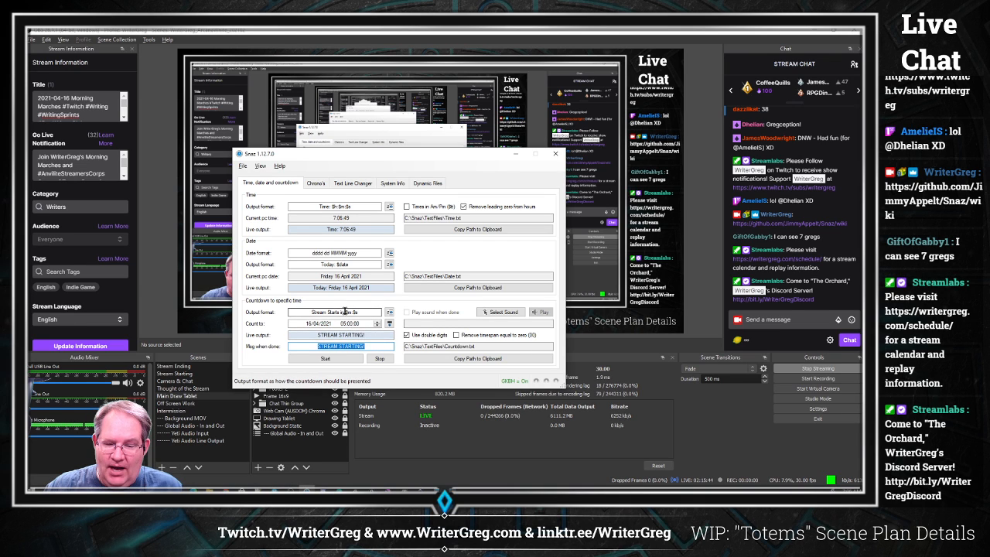
{"action": "left_click_drag", "start_coordinate": [345, 312], "coordinate": [371, 314]}
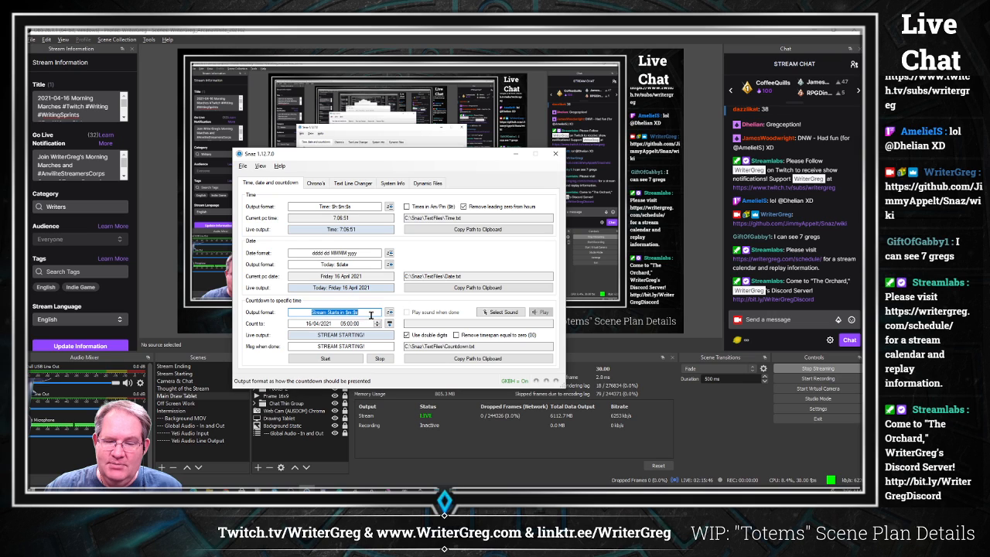
{"action": "left_click", "coordinate": [358, 313]}
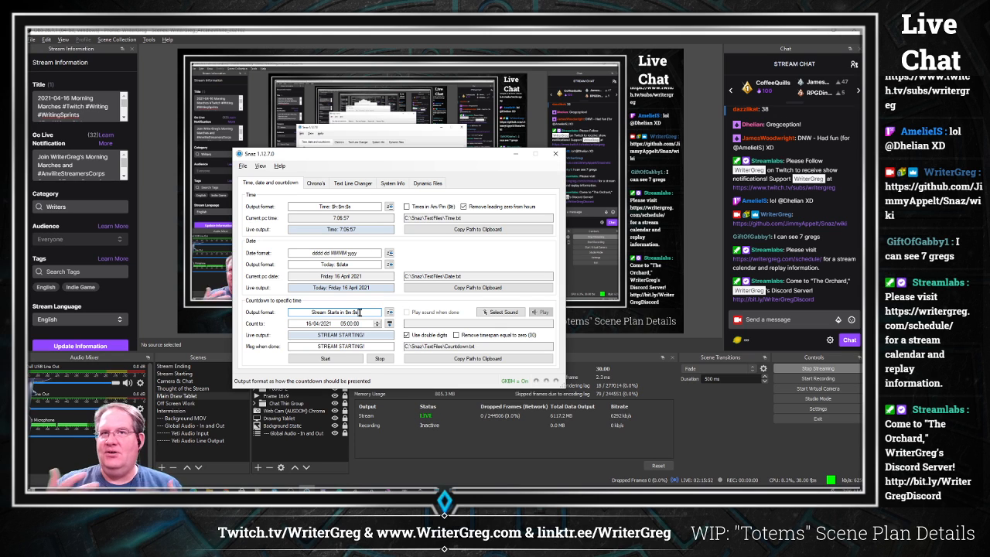
{"action": "left_click", "coordinate": [307, 323]}
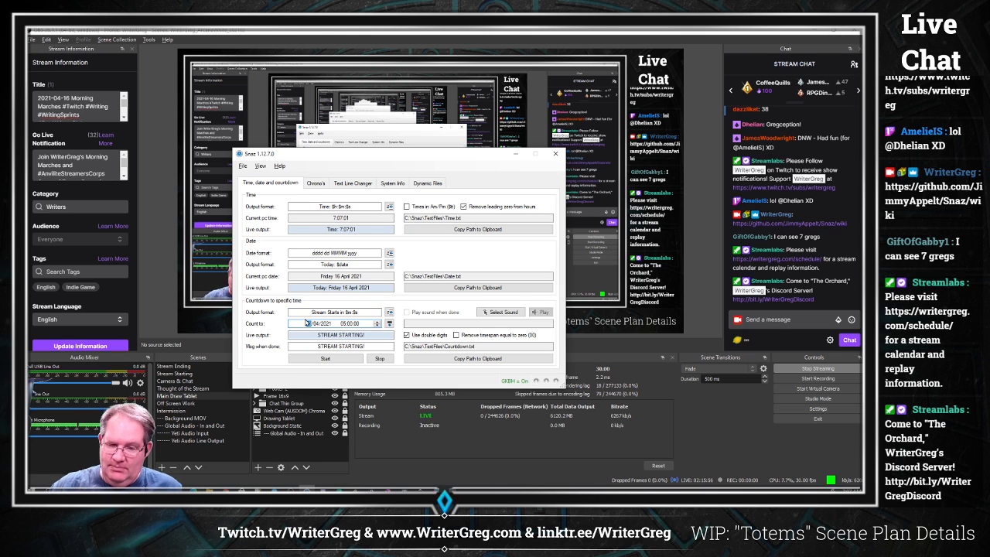
{"action": "type", "text": "17"}
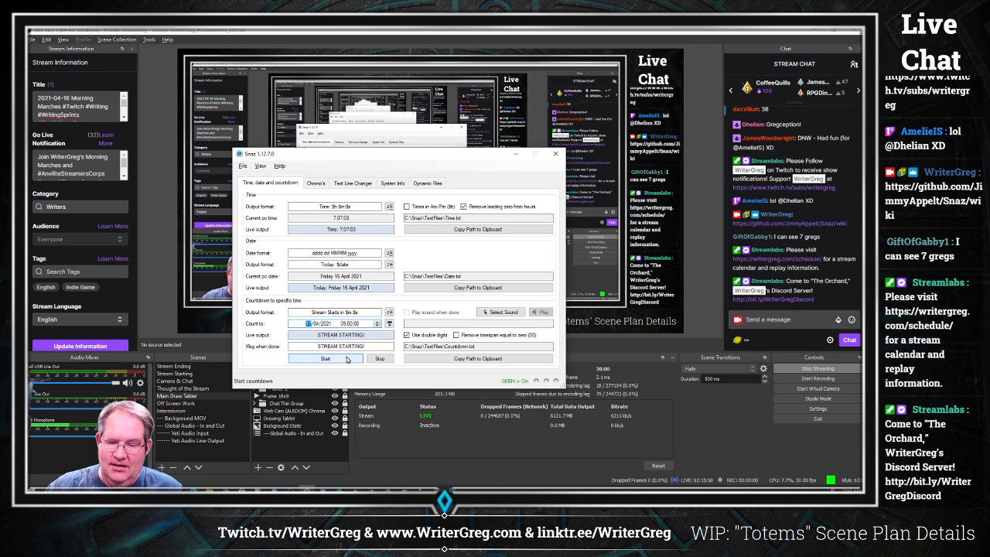
Step: Start the countdown to the specific time
{"action": "left_click", "coordinate": [340, 359]}
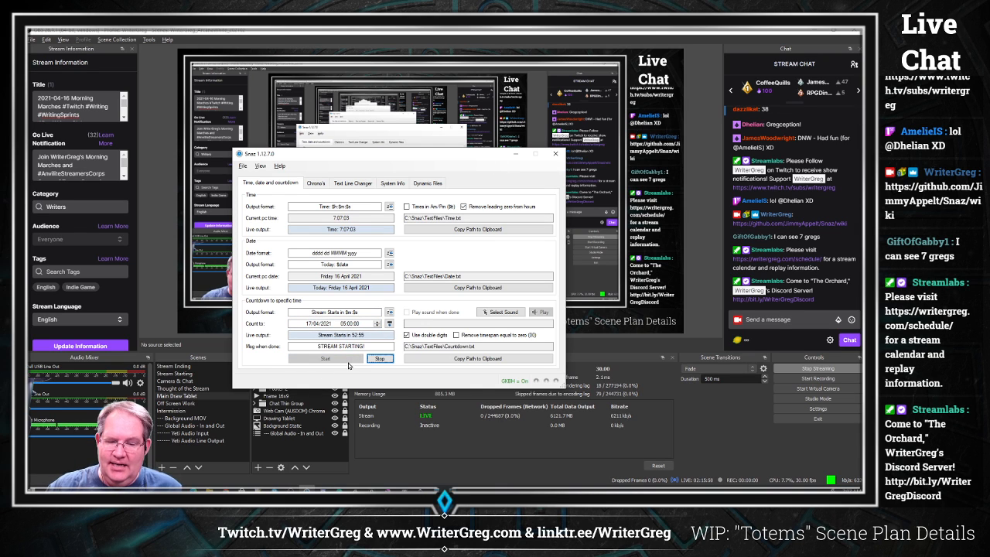
{"action": "left_click", "coordinate": [316, 334]}
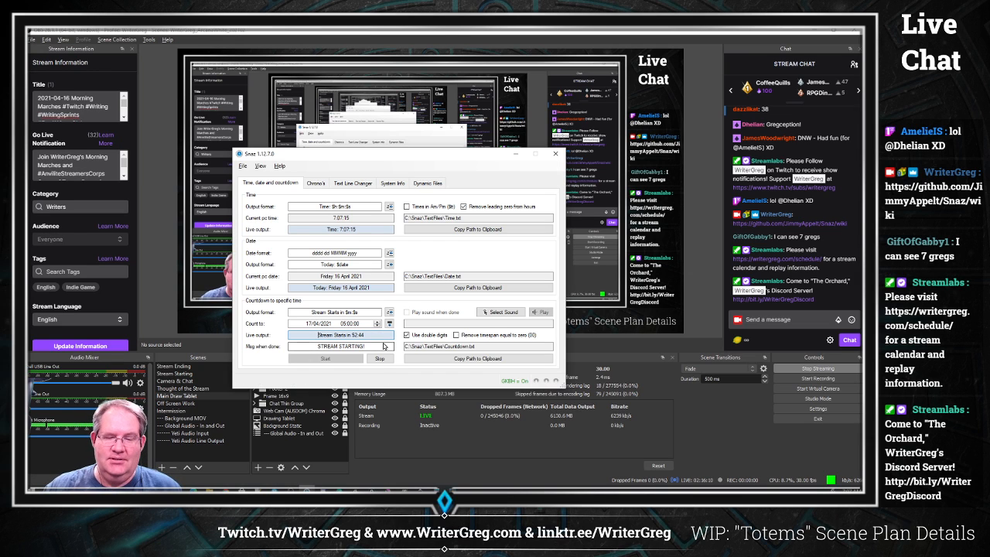
{"action": "left_click", "coordinate": [383, 336]}
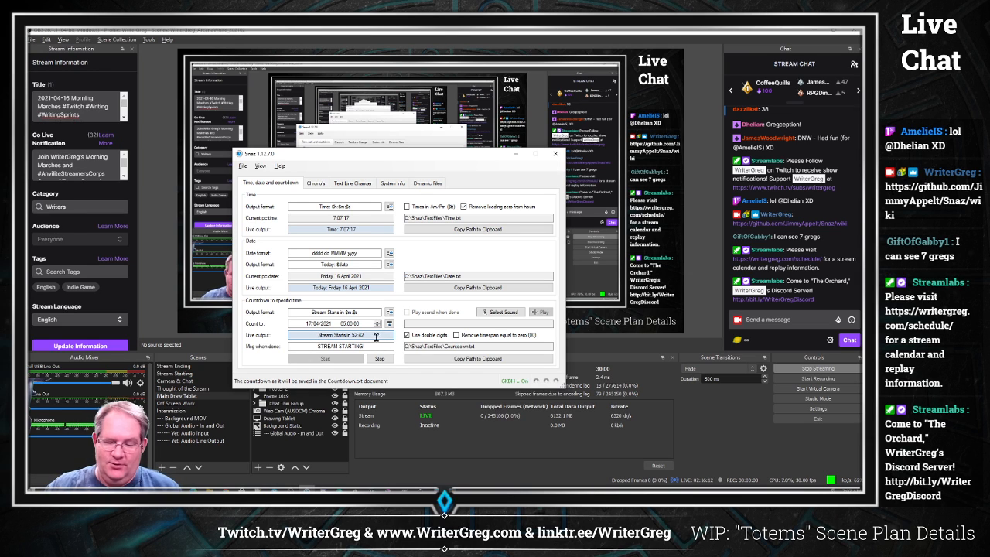
Step: Select the Stream Starting scene, return to Snaz and stop the countdown
{"action": "left_click", "coordinate": [186, 375]}
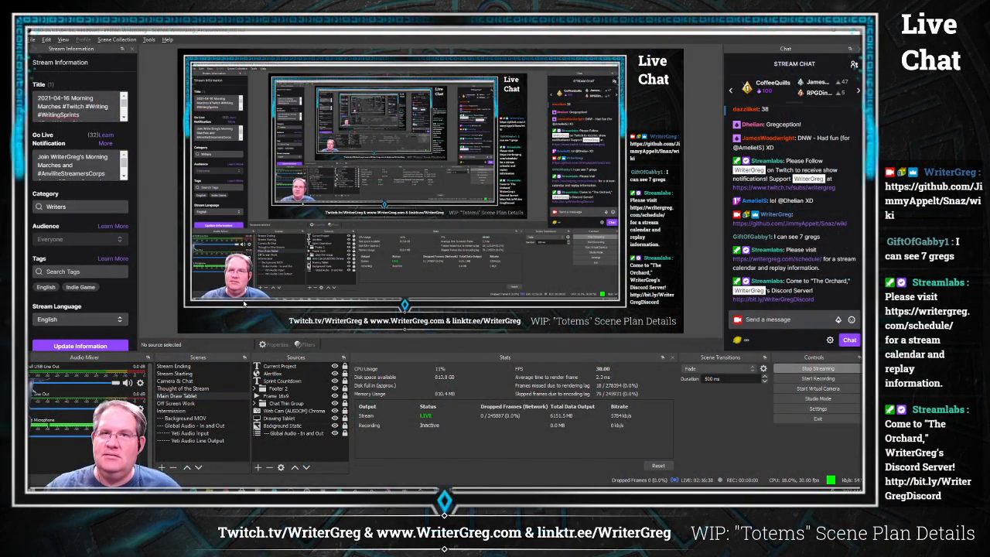
{"action": "key", "text": "alt+Tab"}
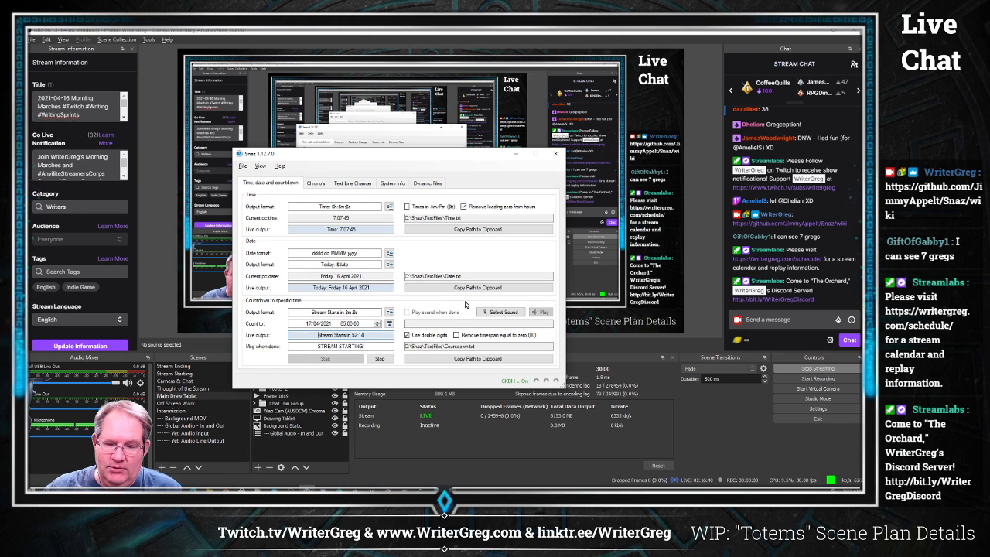
{"action": "left_click", "coordinate": [380, 358]}
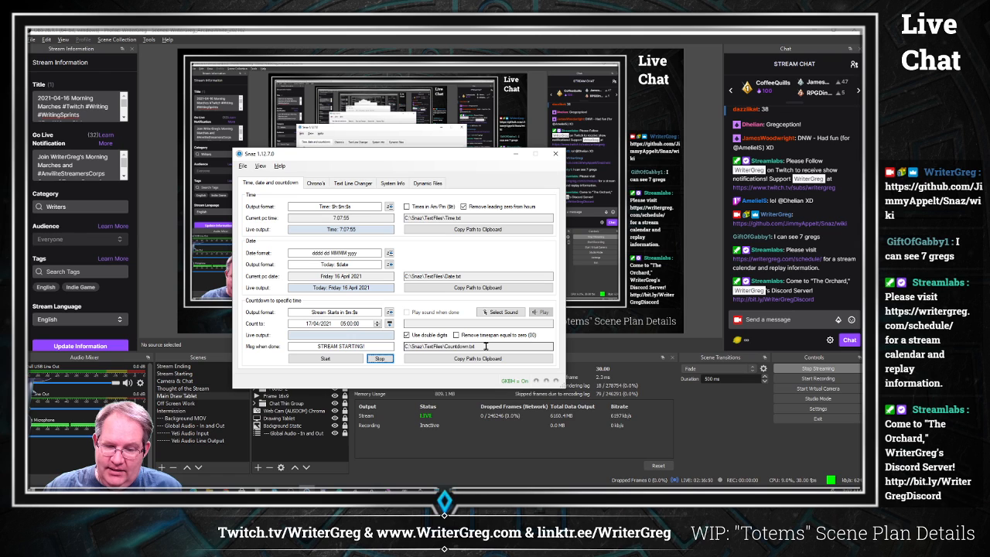
Step: Highlight the Countdown.txt output path and open a File Explorer window
{"action": "left_click_drag", "start_coordinate": [486, 346], "coordinate": [382, 346]}
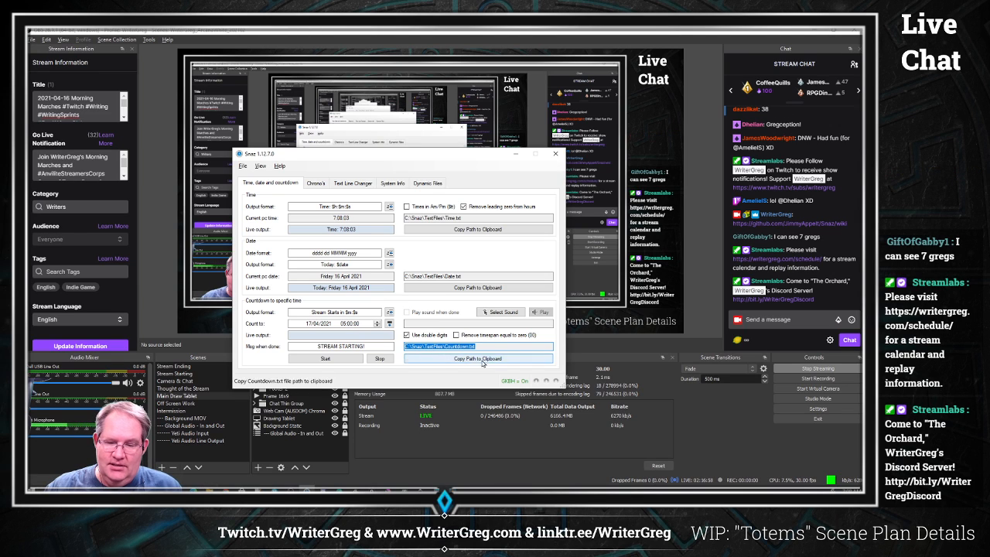
{"action": "right_click", "coordinate": [210, 488]}
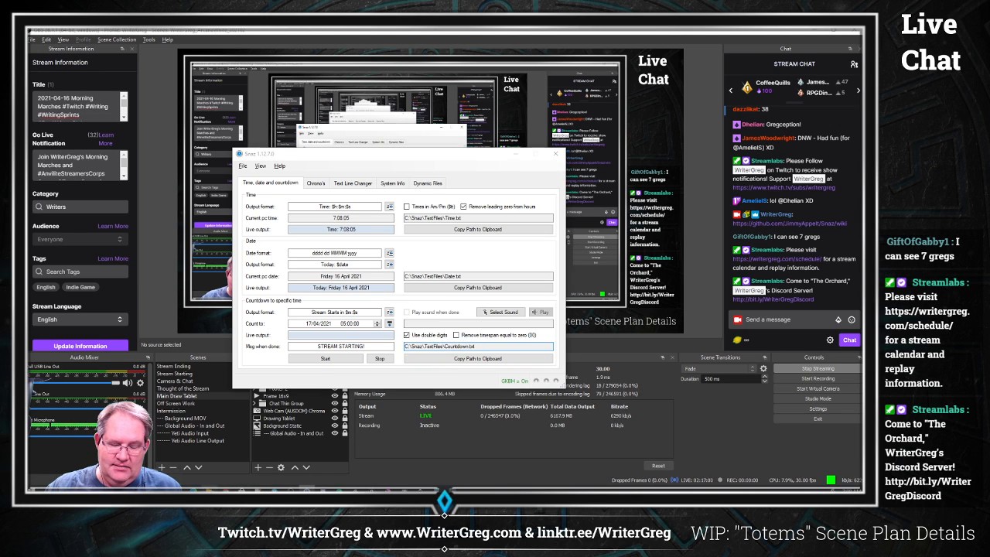
{"action": "left_click", "coordinate": [210, 467]}
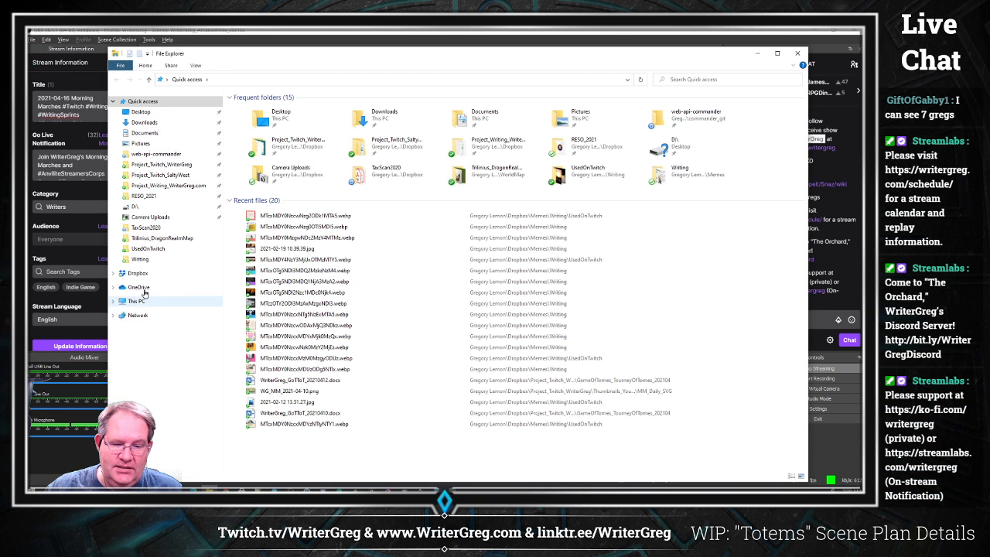
Step: Browse in File Explorer to the C:\Snaz folder
{"action": "left_click", "coordinate": [143, 287]}
{"action": "left_click", "coordinate": [172, 301]}
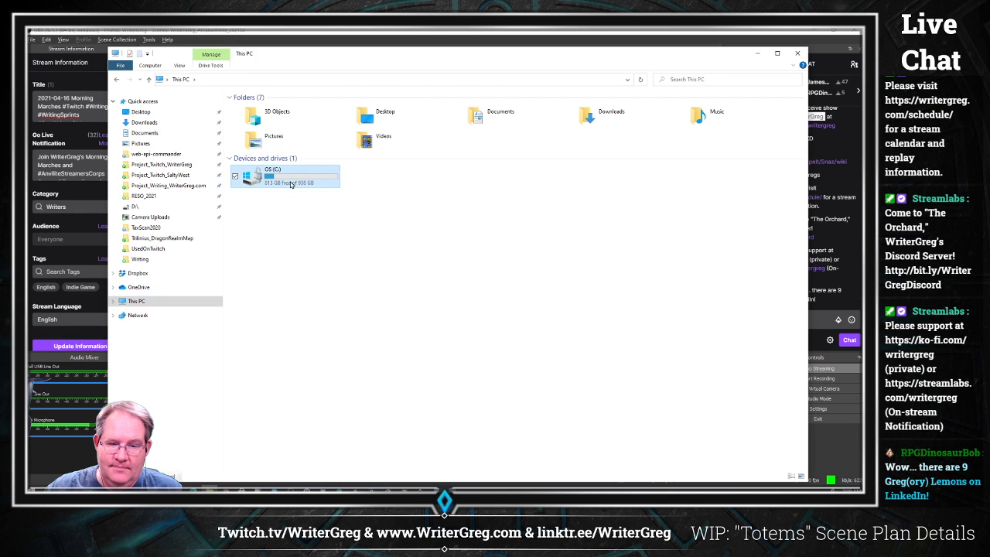
{"action": "double_click", "coordinate": [291, 182]}
{"action": "left_click", "coordinate": [268, 220]}
{"action": "double_click", "coordinate": [268, 220]}
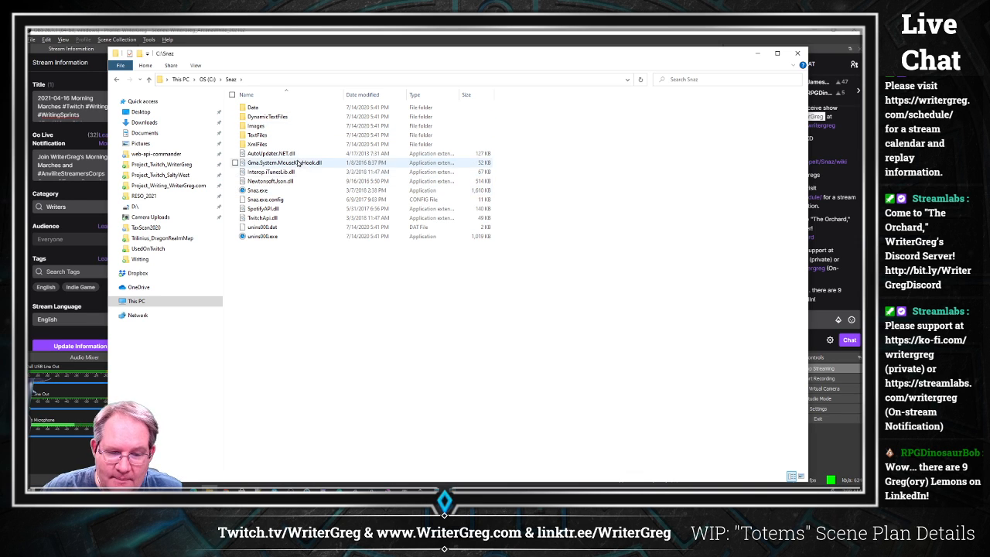
Step: Open the TextFiles subfolder and compare its files with the output paths in Snaz
{"action": "double_click", "coordinate": [290, 136]}
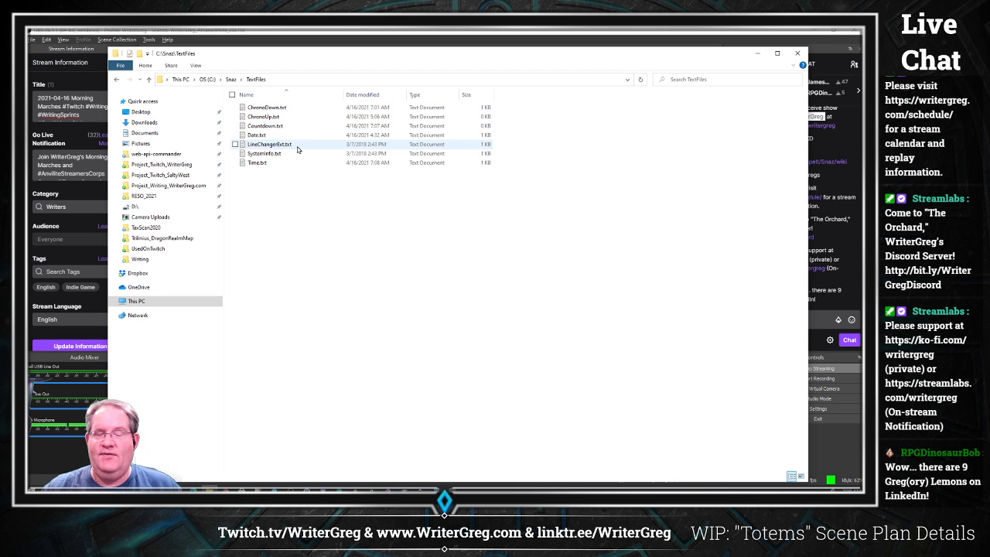
{"action": "key", "text": "alt+Tab"}
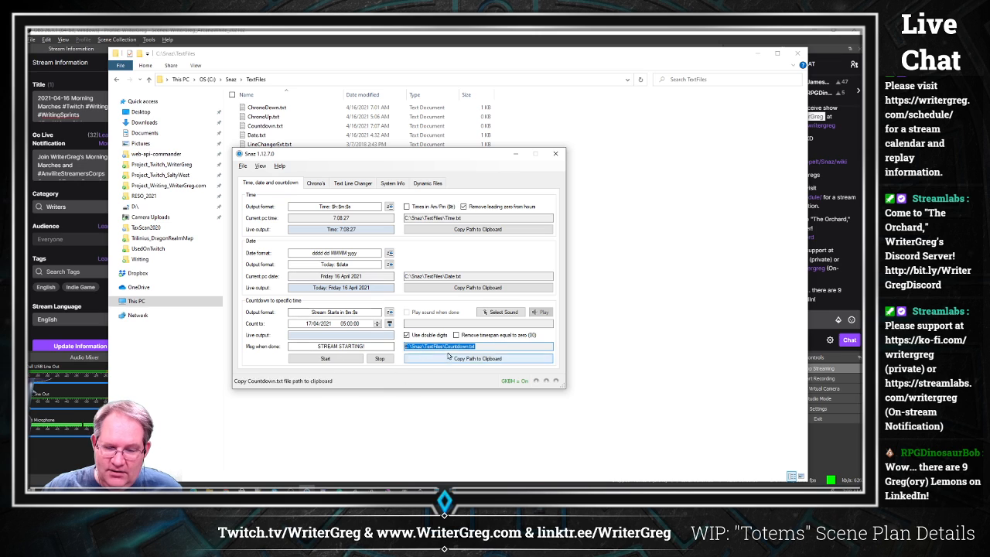
{"action": "key", "text": "alt+Tab"}
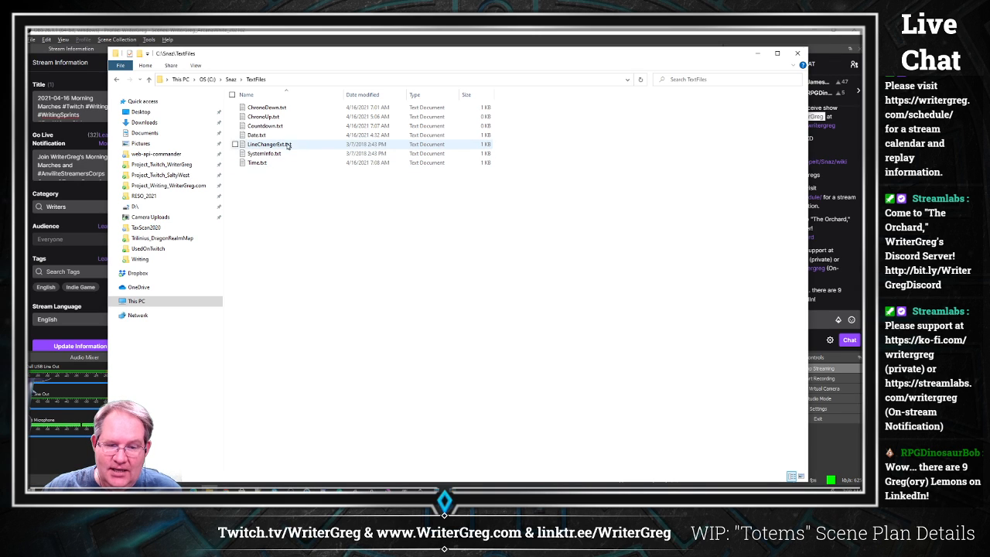
Step: Open Countdown.txt and ChronoUp.txt in Notepad to inspect their contents, closing each afterwards
{"action": "left_click", "coordinate": [287, 128]}
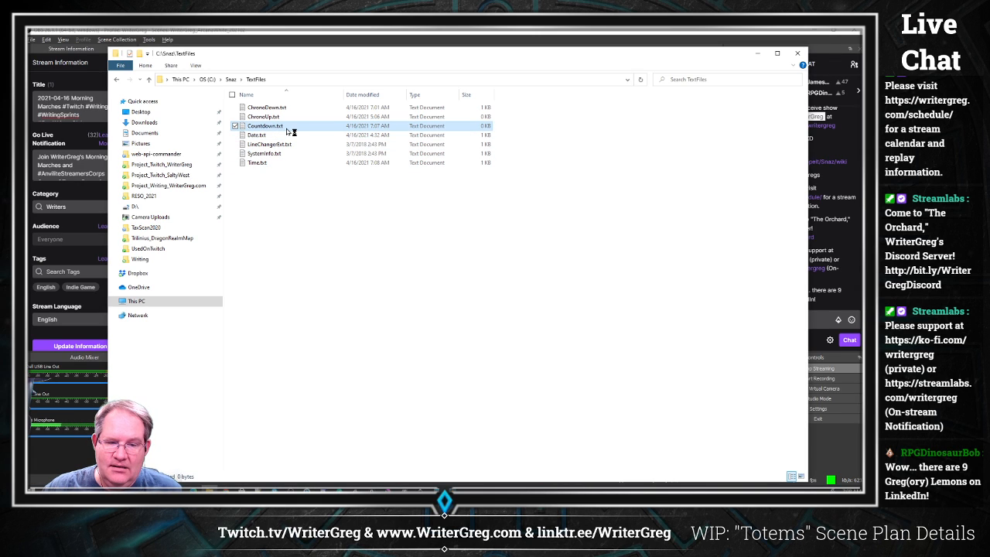
{"action": "double_click", "coordinate": [290, 129]}
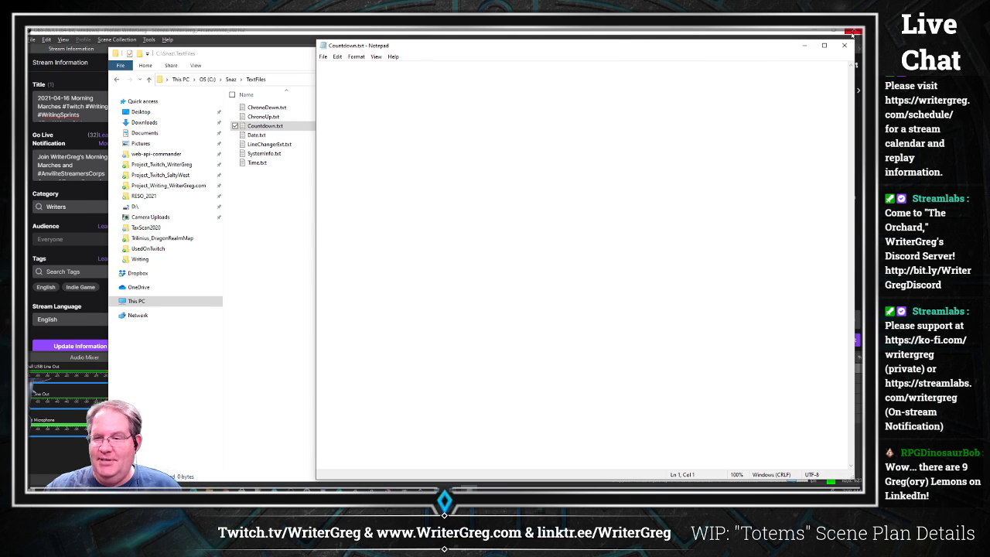
{"action": "left_click", "coordinate": [845, 48]}
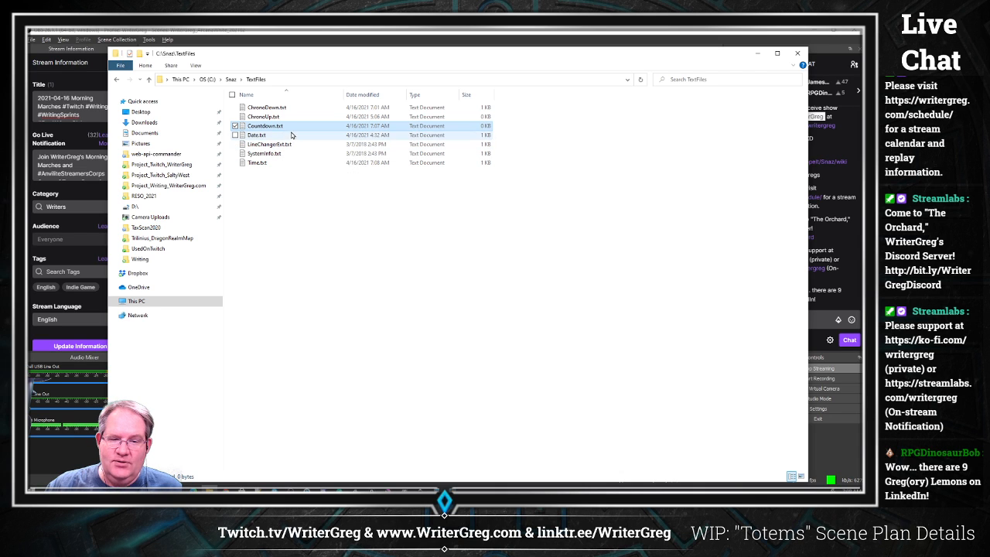
{"action": "double_click", "coordinate": [290, 116]}
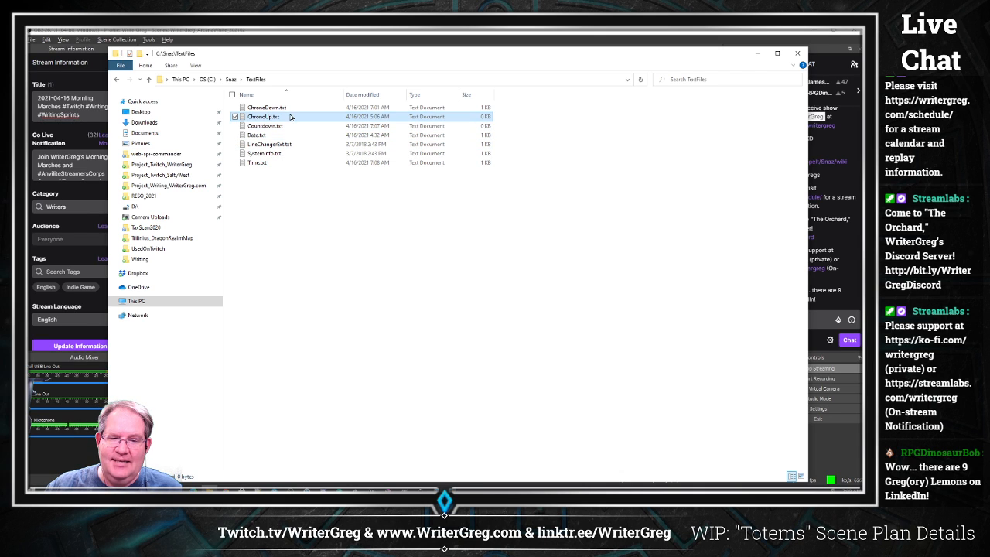
{"action": "left_click", "coordinate": [845, 48]}
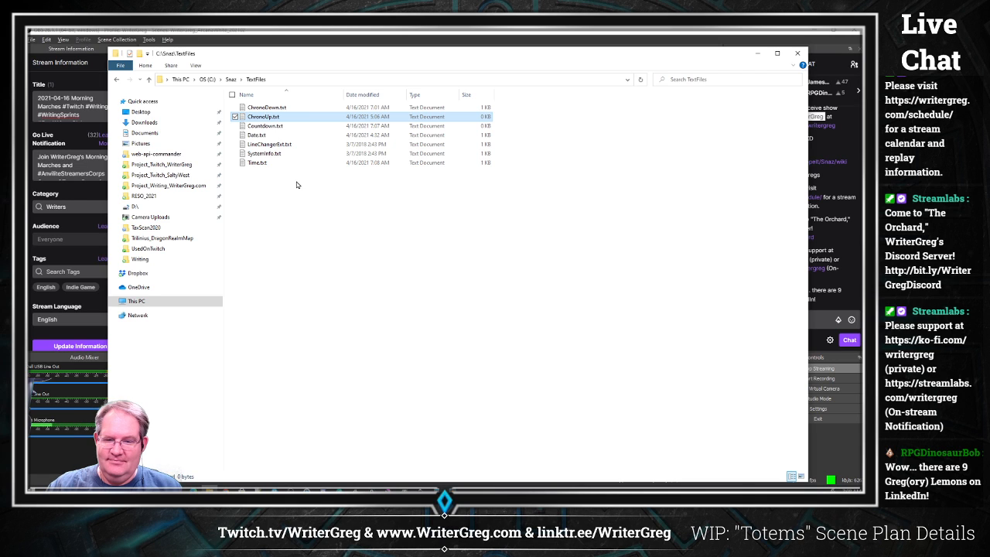
Step: Open Time.txt in Notepad several times to watch its time text update, then close it
{"action": "double_click", "coordinate": [274, 163]}
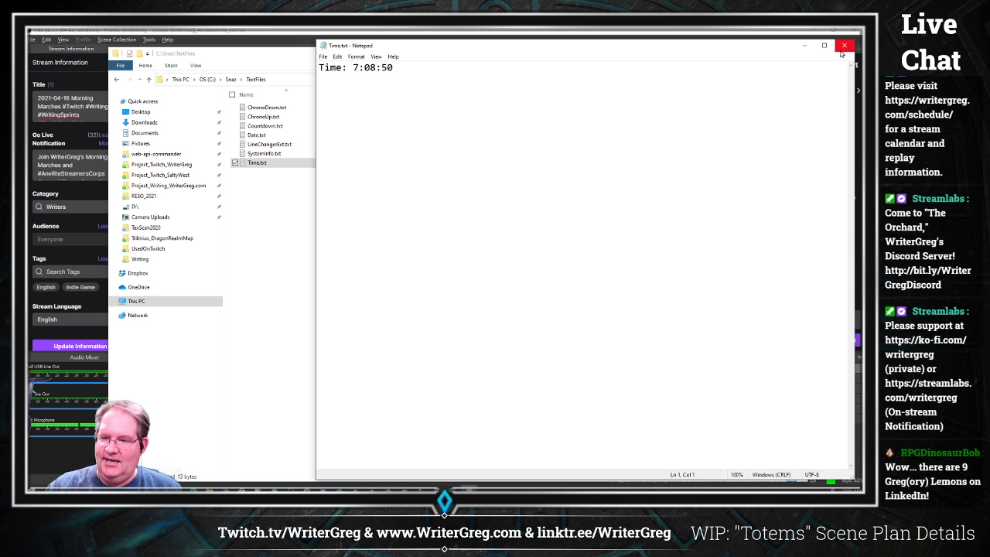
{"action": "left_click", "coordinate": [844, 47]}
{"action": "double_click", "coordinate": [271, 164]}
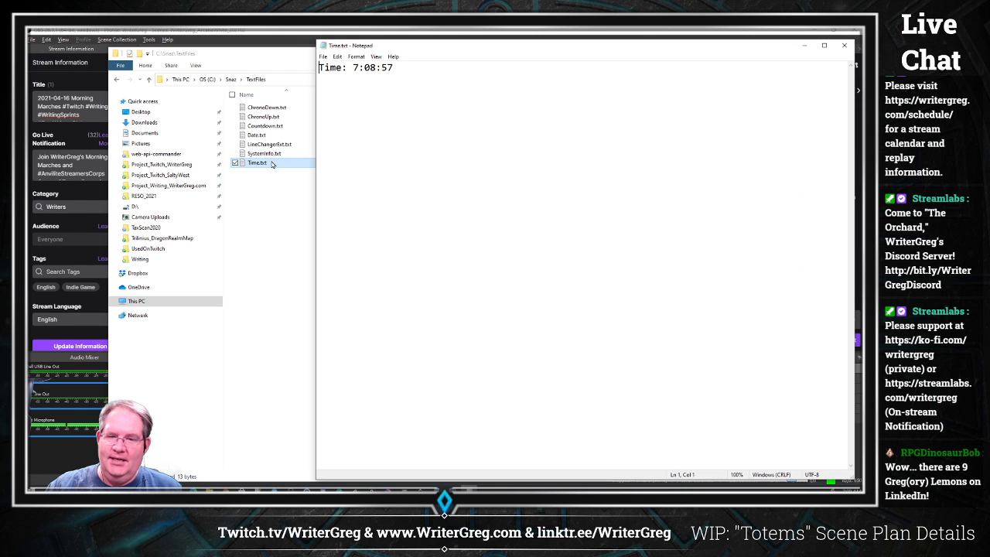
{"action": "left_click", "coordinate": [842, 48]}
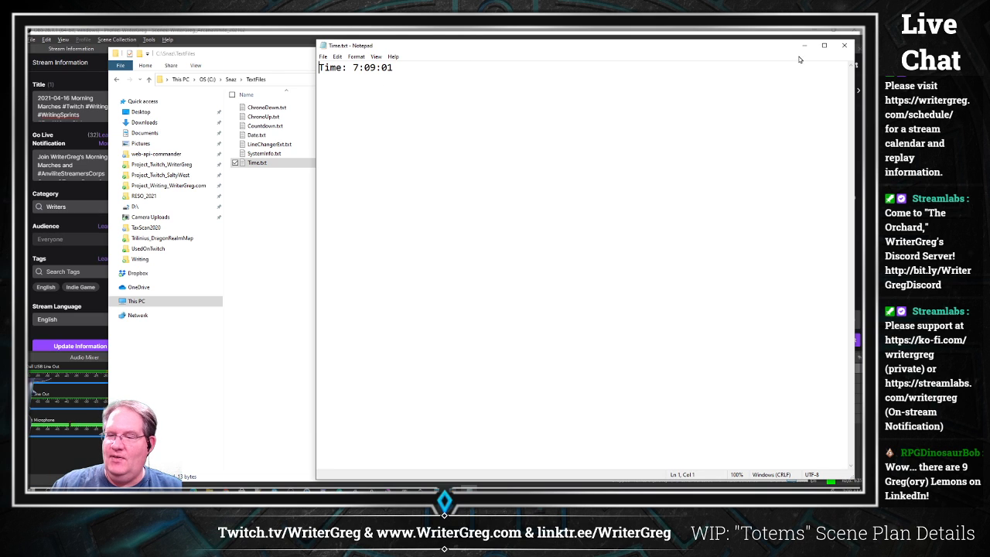
{"action": "left_click", "coordinate": [844, 48]}
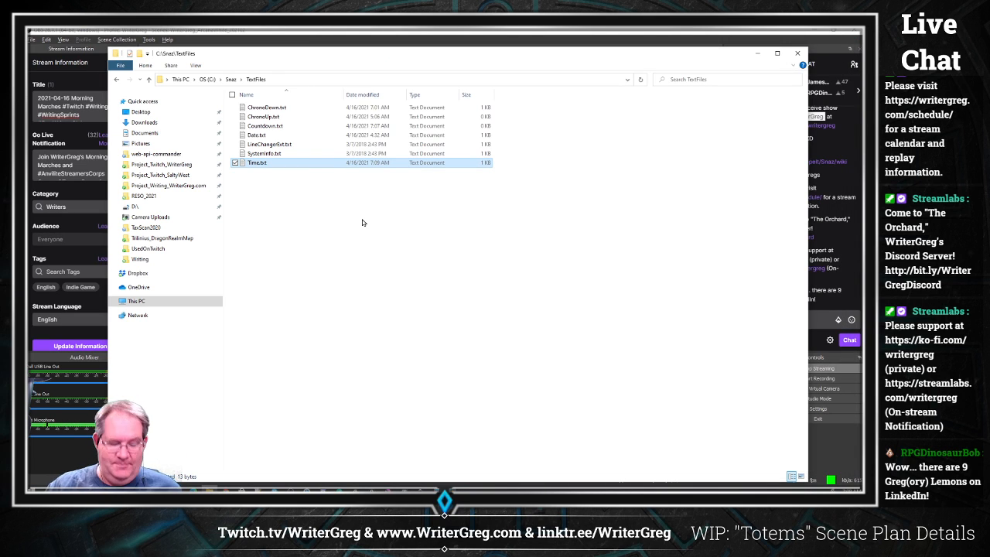
Step: Switch to Snaz and start the Chrono Down countdown on the Chrono's tab
{"action": "key", "text": "alt+Tab"}
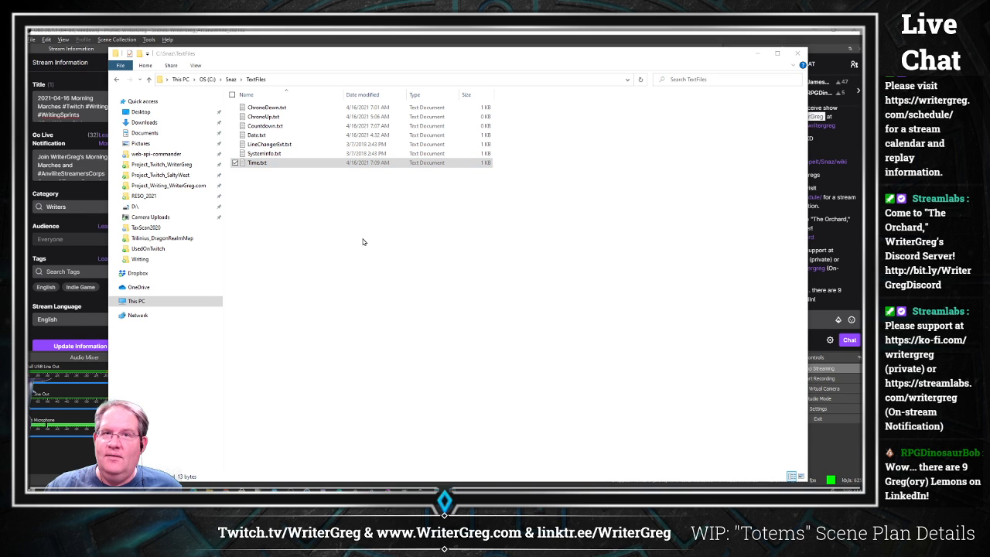
{"action": "key", "text": "alt+Tab"}
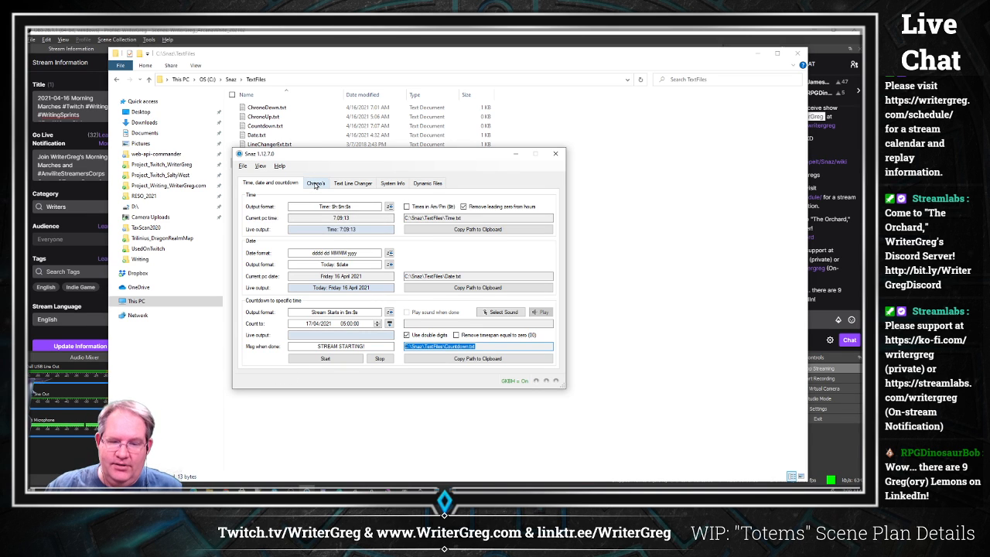
{"action": "left_click", "coordinate": [316, 186]}
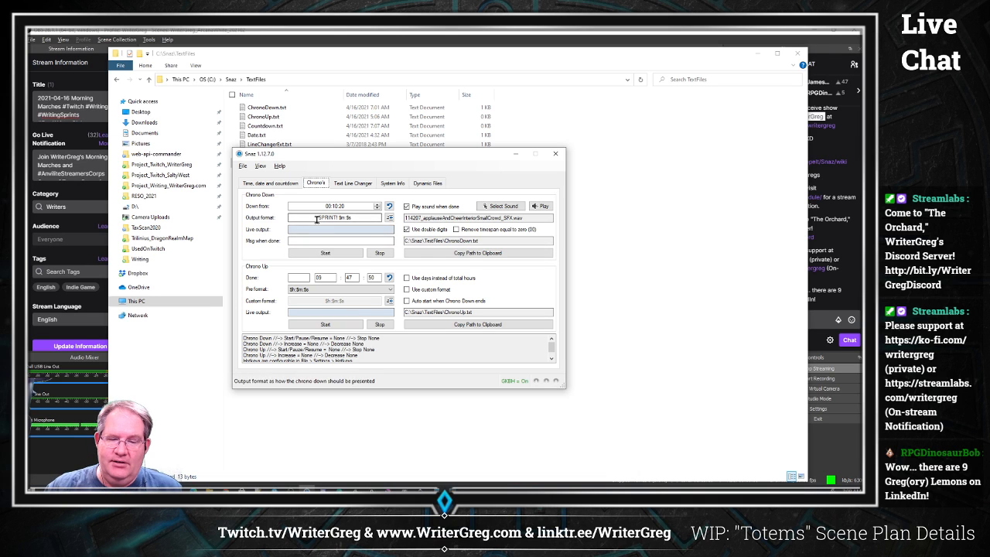
{"action": "left_click", "coordinate": [326, 253]}
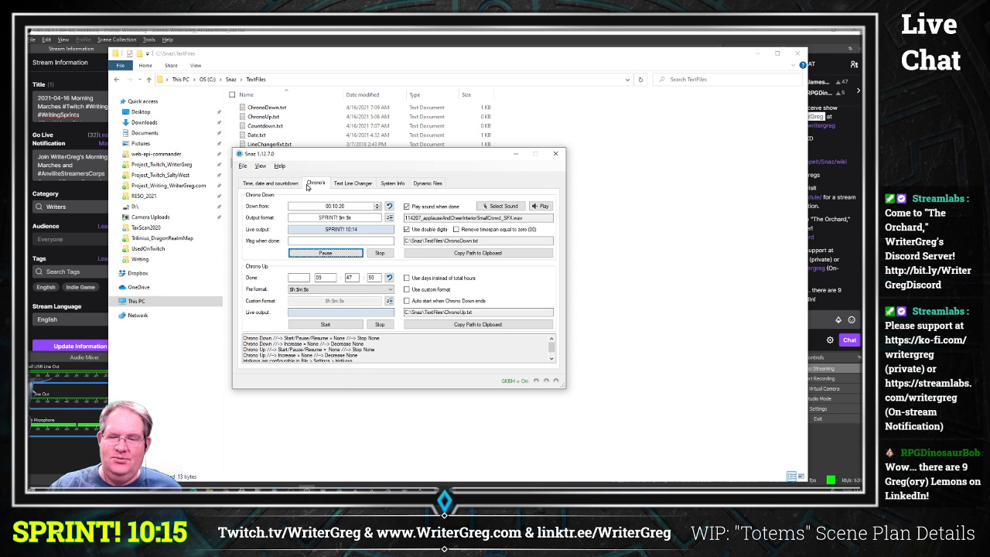
Step: Reposition the Snaz window so it sits over the OBS window
{"action": "left_click_drag", "start_coordinate": [508, 154], "coordinate": [808, 132]}
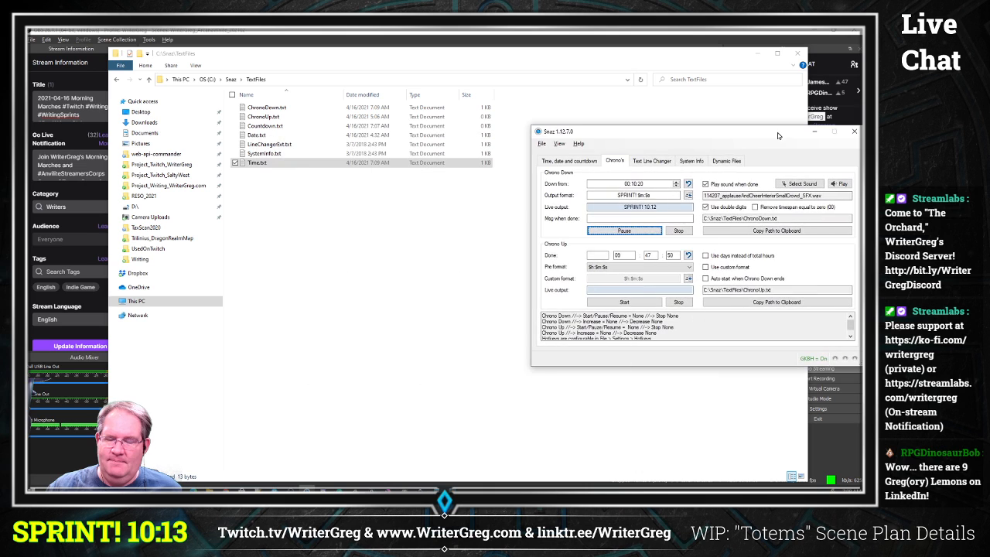
{"action": "left_click", "coordinate": [508, 164]}
{"action": "key", "text": "alt+Tab"}
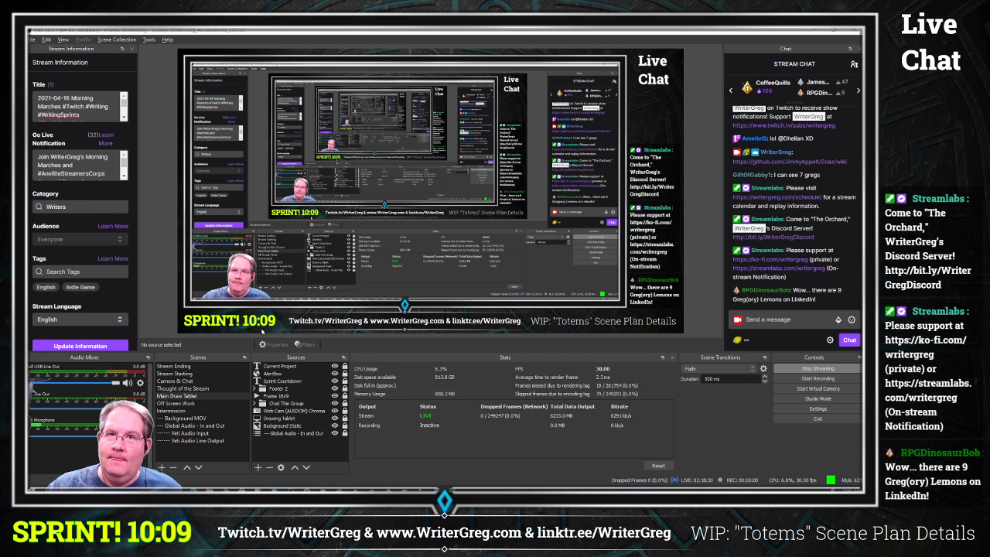
{"action": "key", "text": "alt+Tab"}
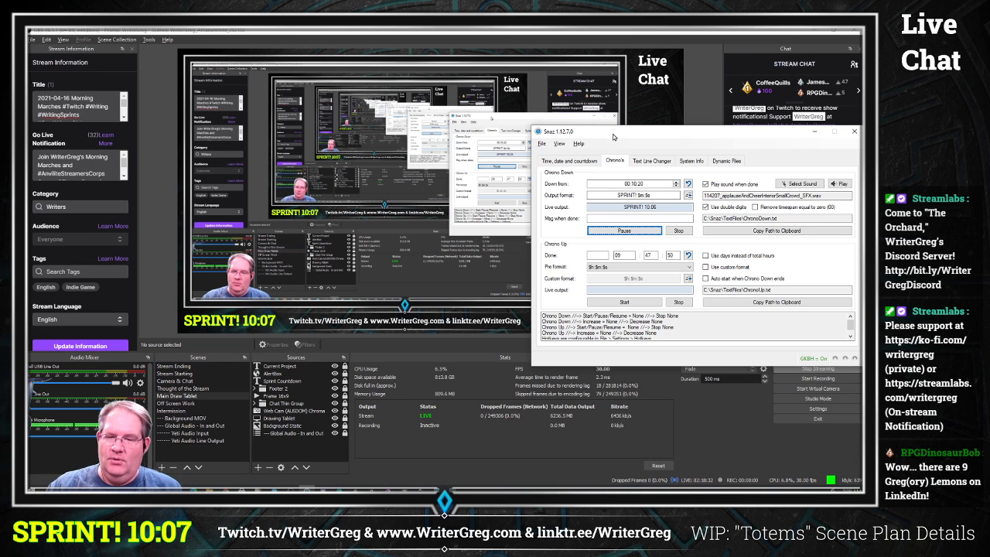
{"action": "left_click_drag", "start_coordinate": [613, 134], "coordinate": [439, 92]}
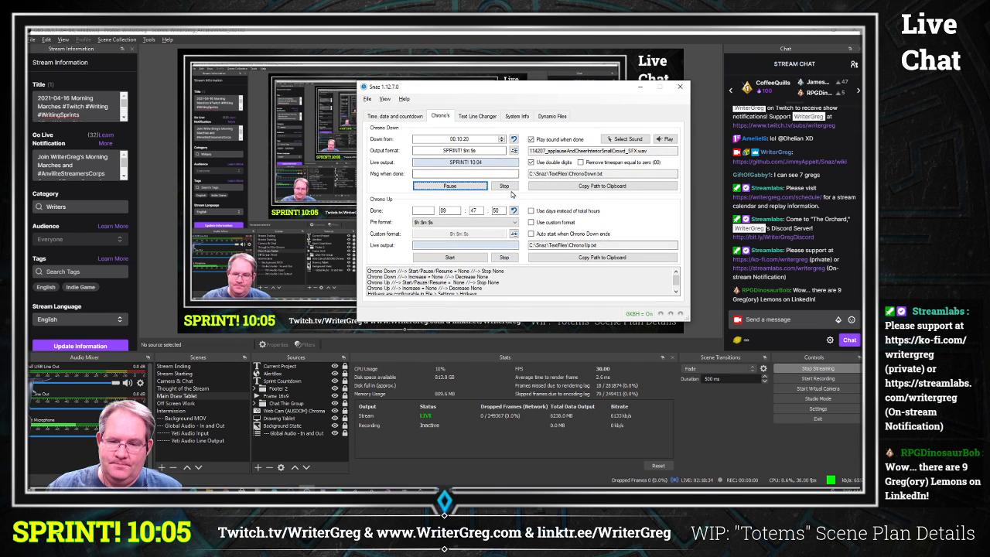
Step: Stop and restart the Chrono Down countdown, selecting its Down from time field
{"action": "left_click", "coordinate": [507, 187]}
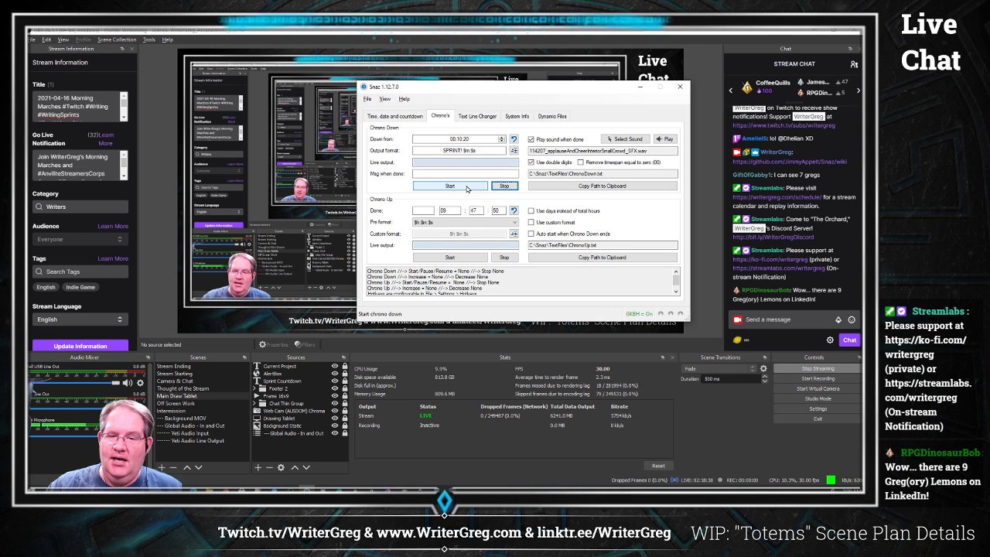
{"action": "left_click", "coordinate": [483, 189]}
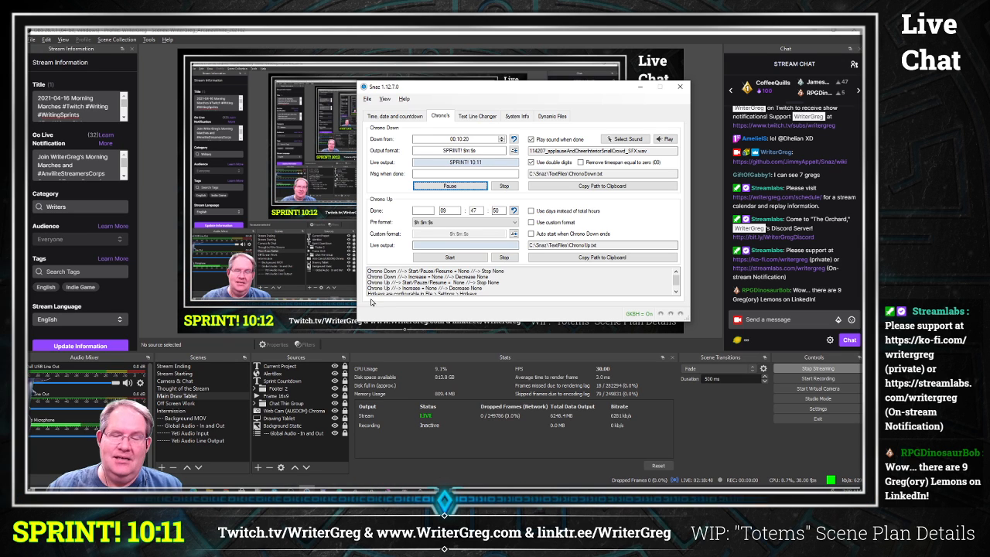
{"action": "double_click", "coordinate": [473, 143]}
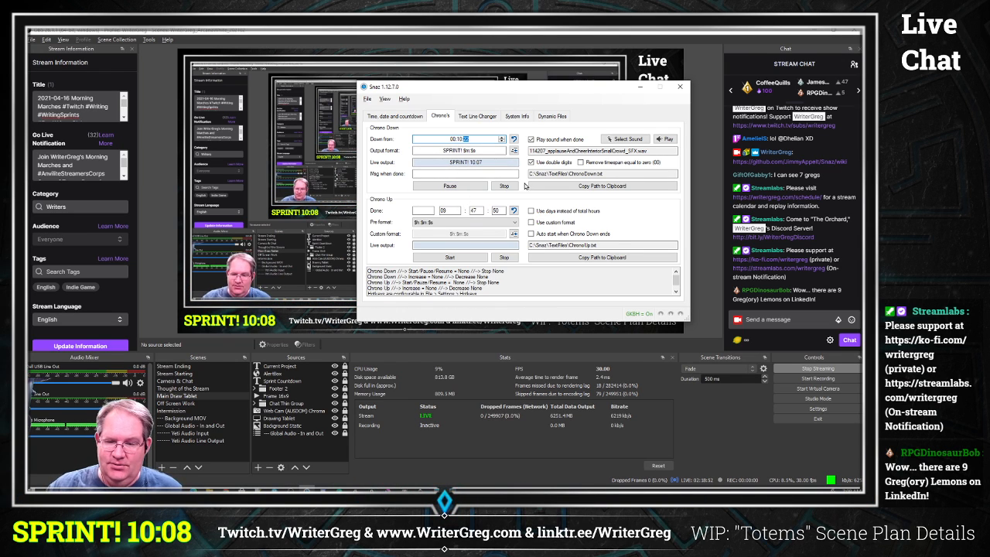
{"action": "left_click", "coordinate": [503, 185]}
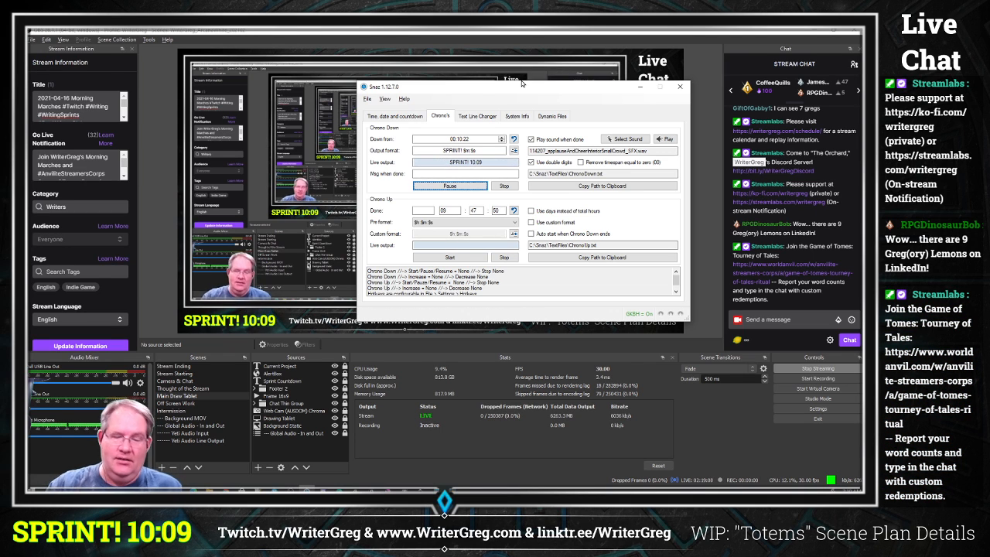
Step: Select the SPRINT countdown text in the OBS preview and dismiss its context menu
{"action": "left_click", "coordinate": [251, 320]}
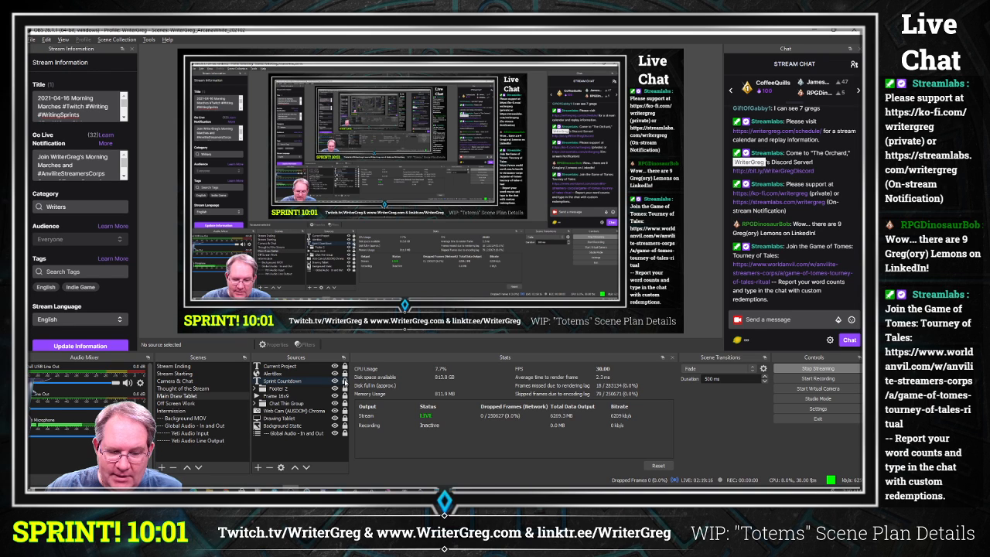
{"action": "left_click", "coordinate": [244, 321]}
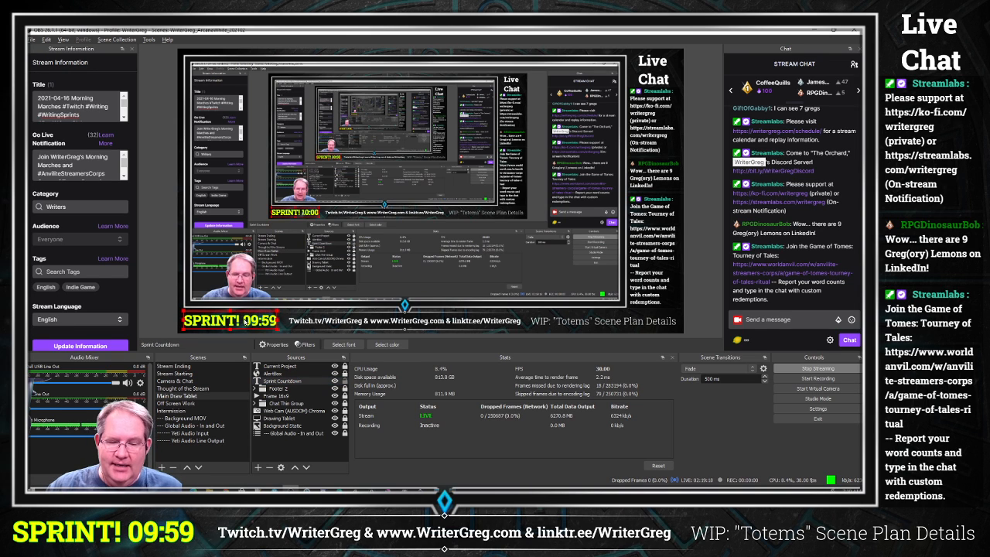
{"action": "right_click", "coordinate": [244, 320]}
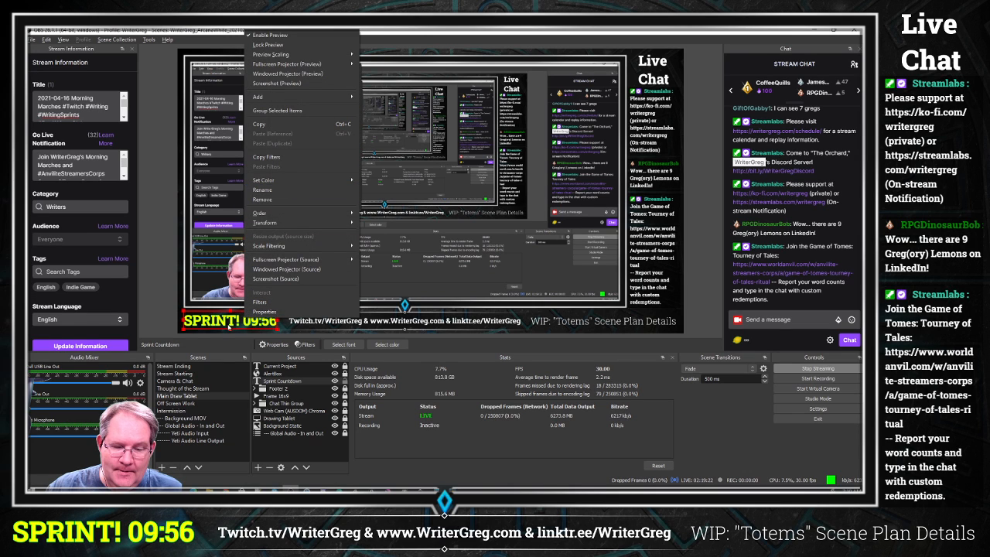
{"action": "left_click", "coordinate": [229, 325]}
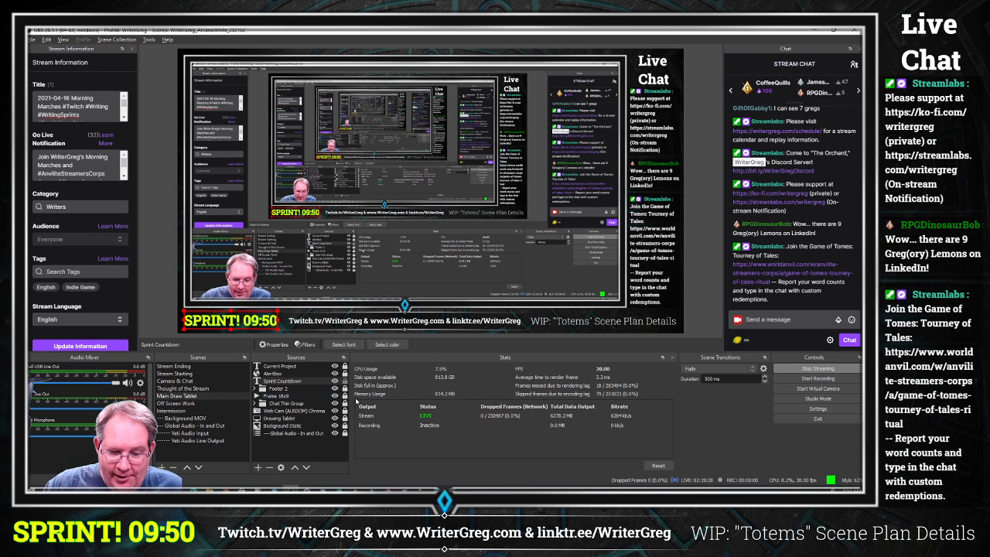
Step: Open the Sprint Countdown source's properties to review its text file setting, then close the dialog
{"action": "right_click", "coordinate": [311, 384]}
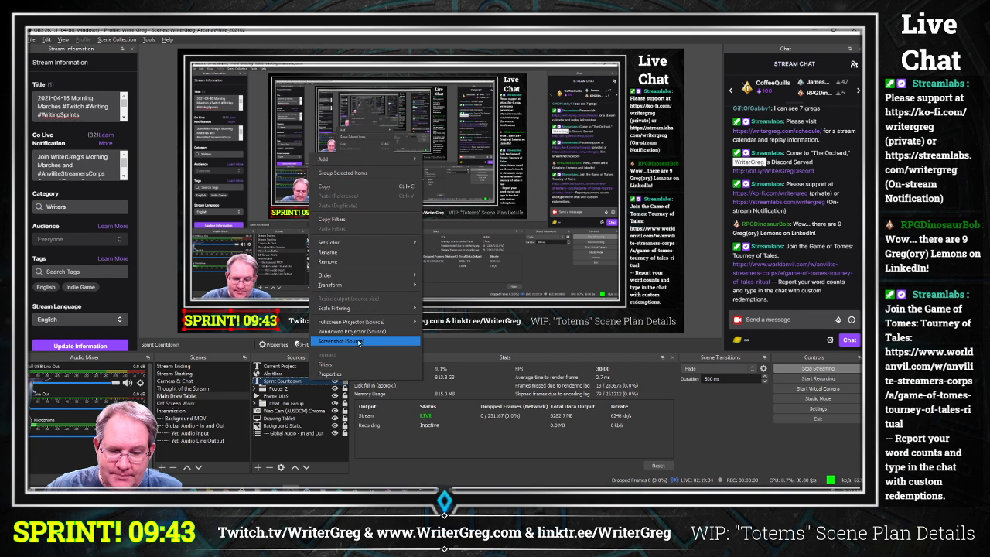
{"action": "mouse_move", "coordinate": [364, 287]}
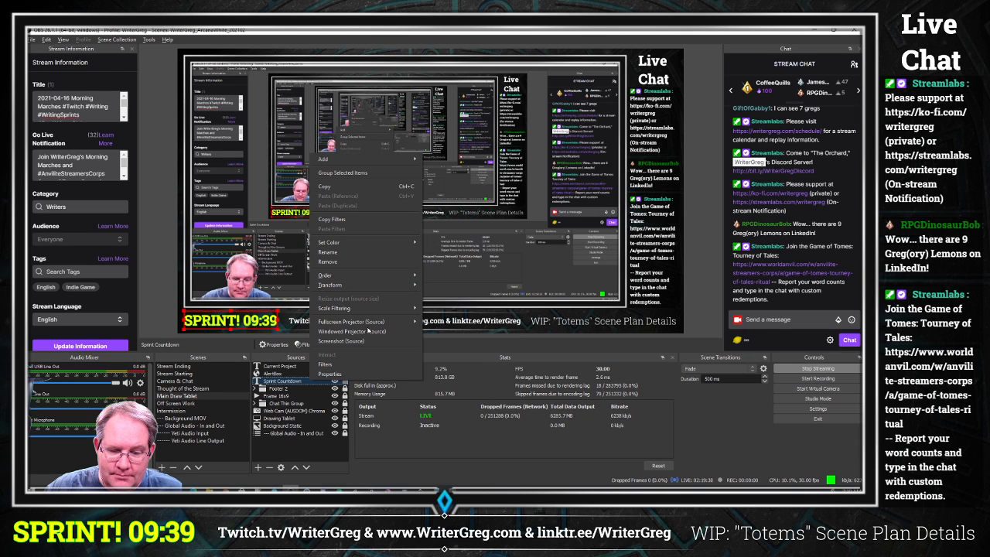
{"action": "left_click", "coordinate": [362, 375]}
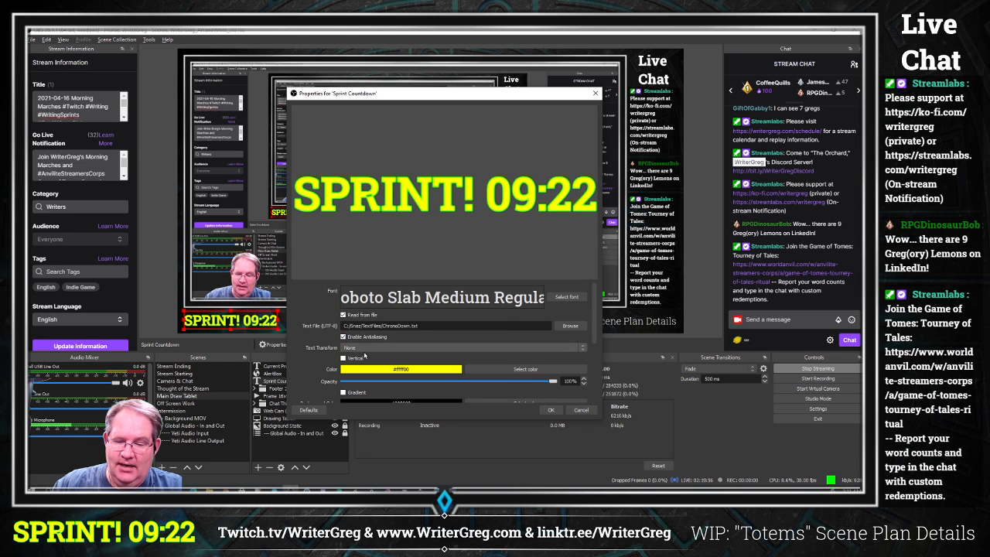
{"action": "scroll", "coordinate": [469, 343], "scroll_direction": "down", "scroll_amount": 5}
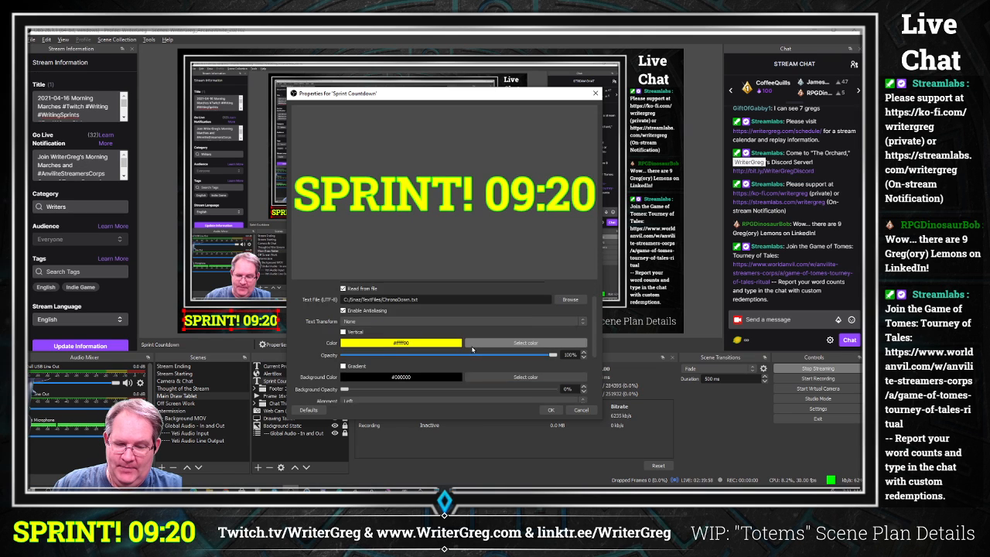
{"action": "scroll", "coordinate": [469, 339], "scroll_direction": "up", "scroll_amount": 4}
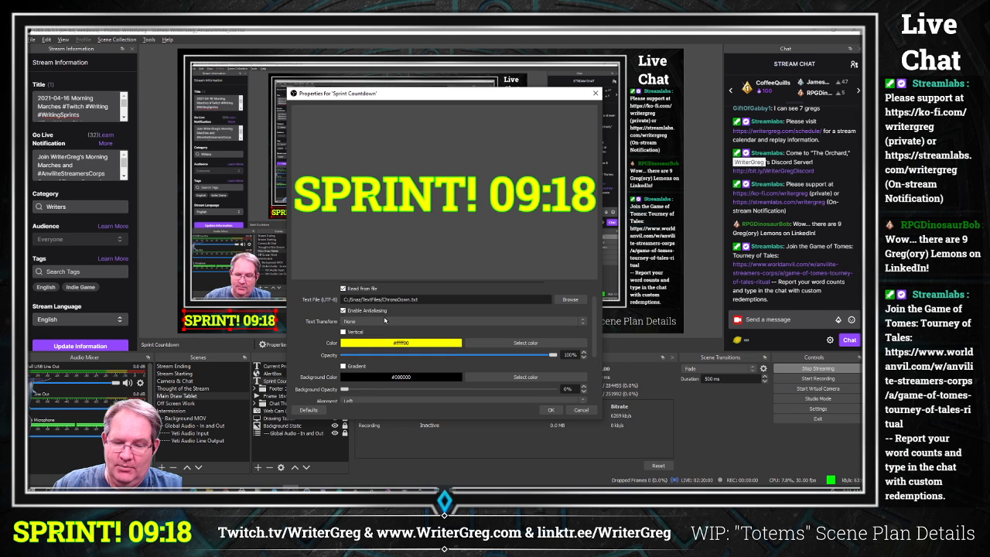
{"action": "scroll", "coordinate": [343, 311], "scroll_direction": "up", "scroll_amount": 1}
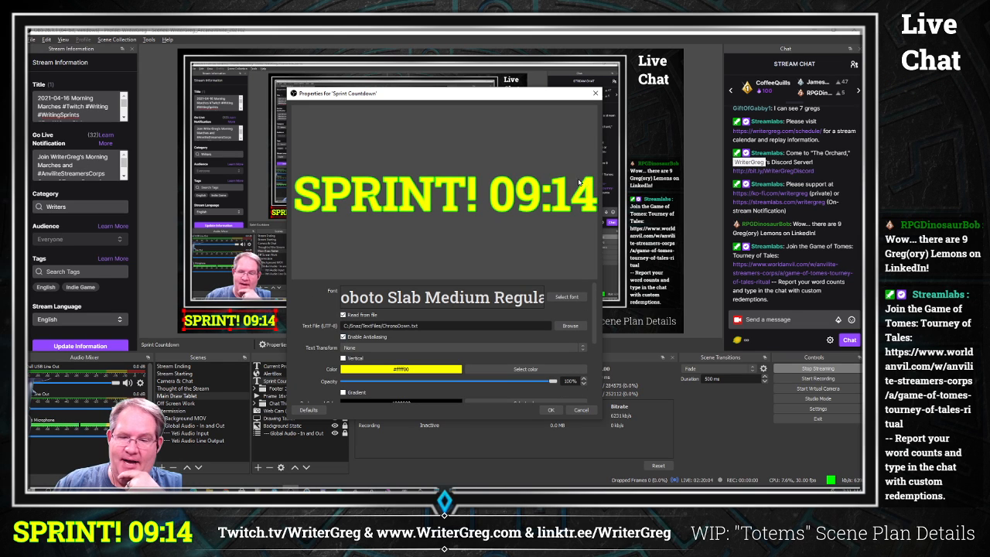
{"action": "left_click", "coordinate": [596, 96]}
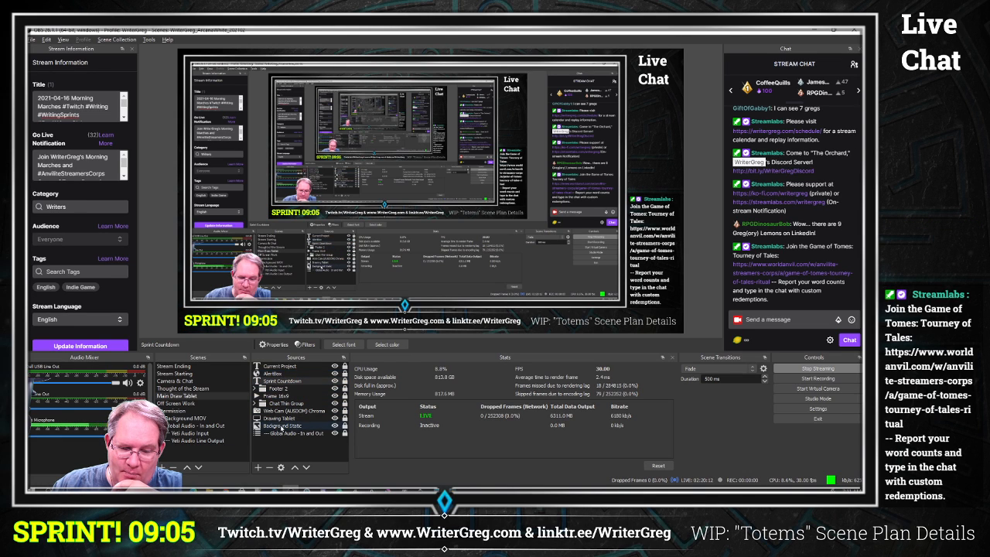
Step: Open the Current Project text source's properties to examine its text and Read from file option, then cancel the dialog
{"action": "left_click", "coordinate": [286, 367]}
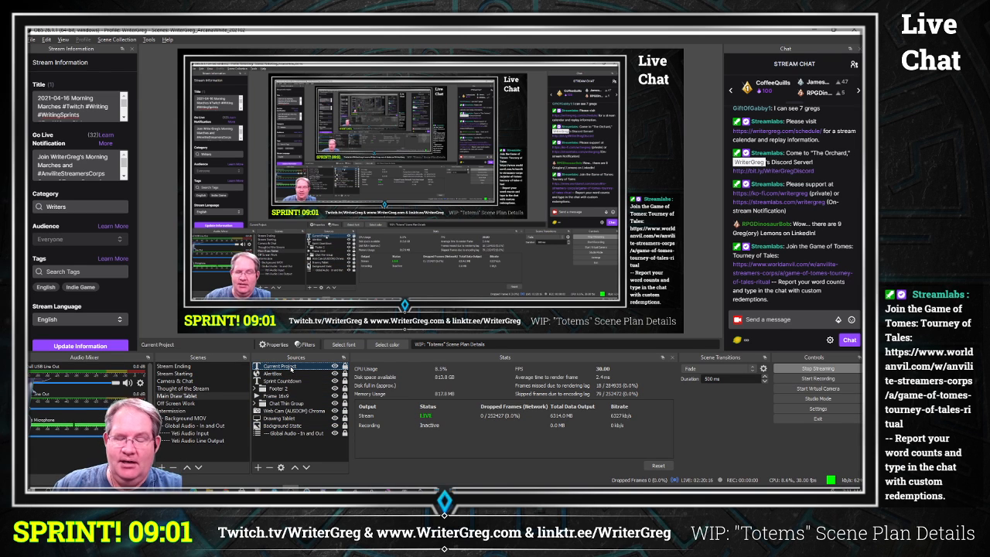
{"action": "double_click", "coordinate": [288, 367]}
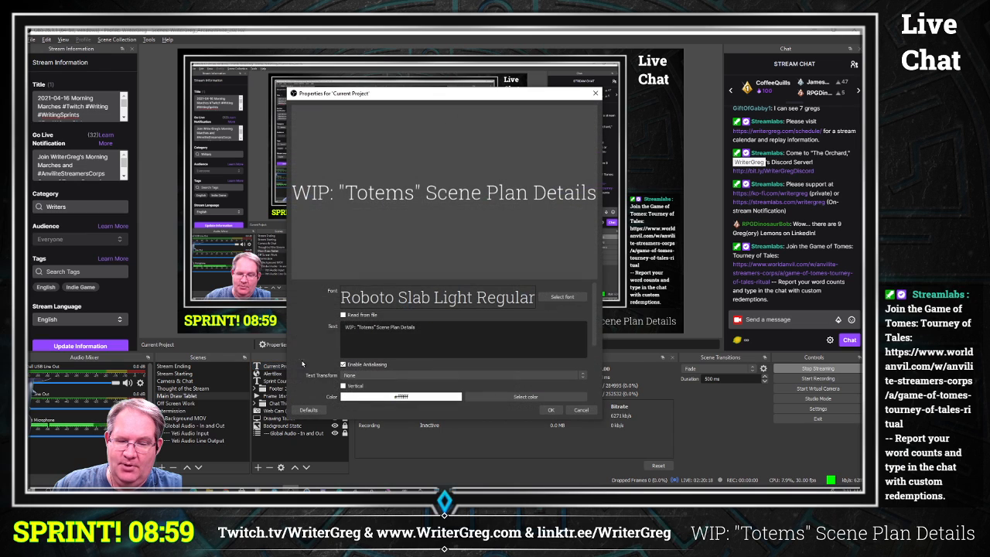
{"action": "left_click_drag", "start_coordinate": [345, 328], "coordinate": [462, 322]}
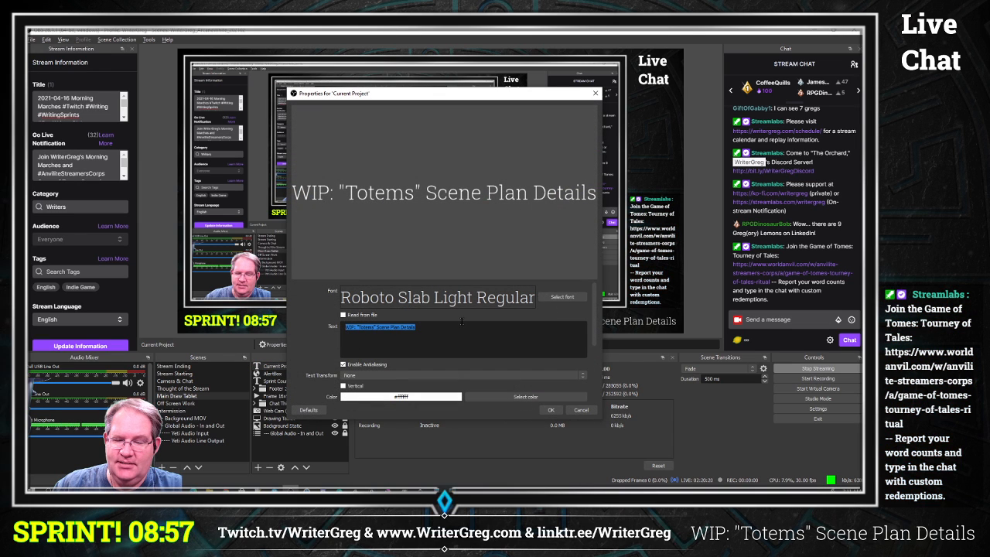
{"action": "left_click", "coordinate": [424, 338]}
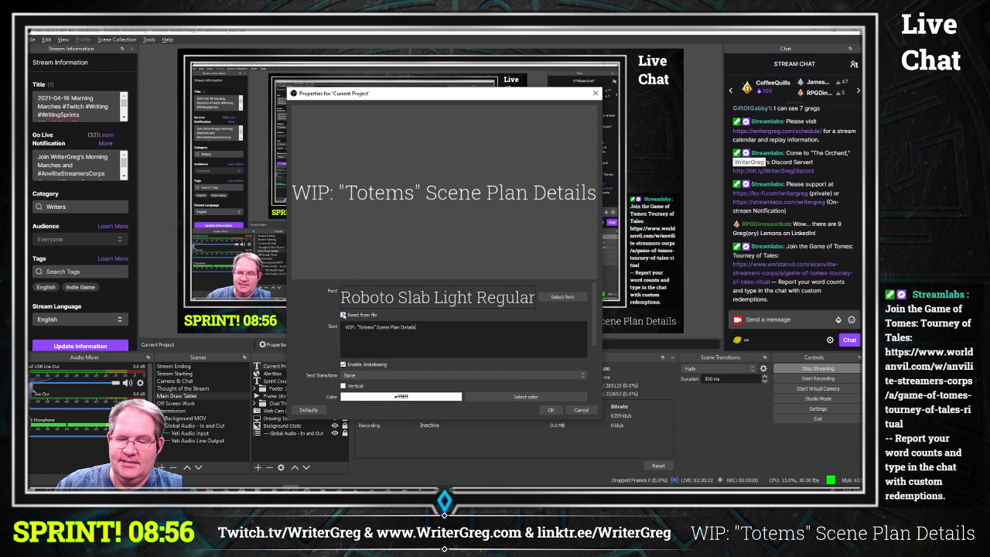
{"action": "left_click", "coordinate": [343, 315]}
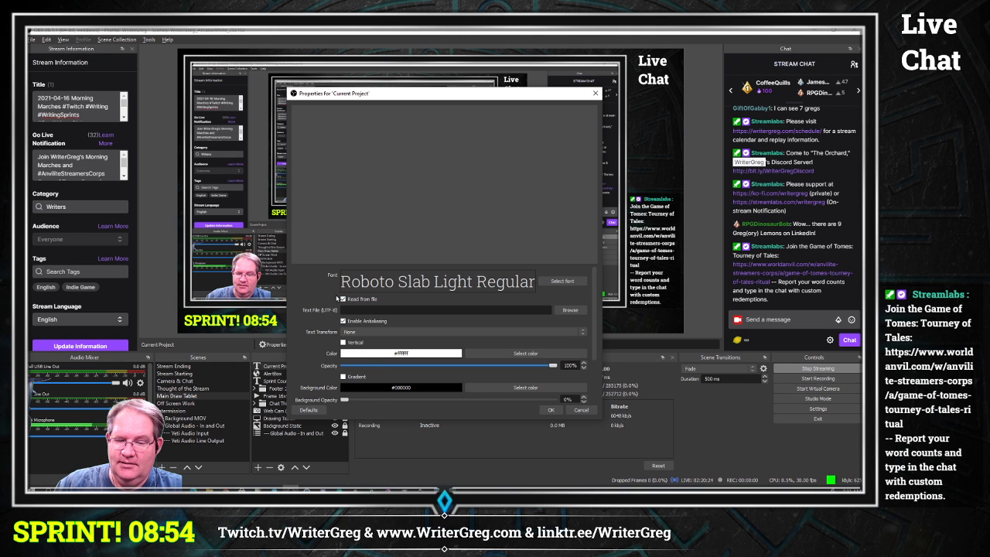
{"action": "left_click", "coordinate": [342, 299]}
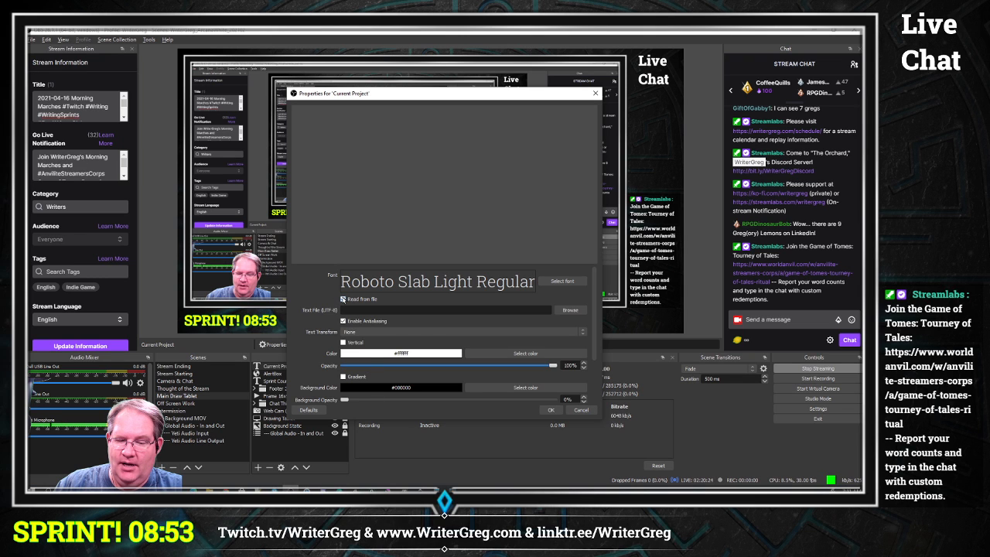
{"action": "left_click", "coordinate": [582, 411]}
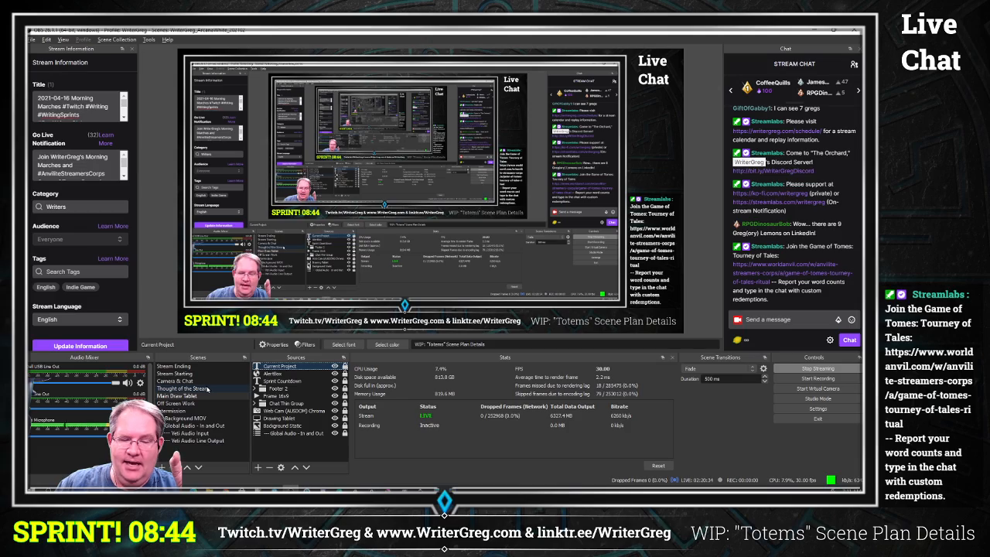
Step: Switch between the Camera & Chat, Main Draw Tablet and Intermission scenes to check the sprint timer in each
{"action": "left_click", "coordinate": [178, 381]}
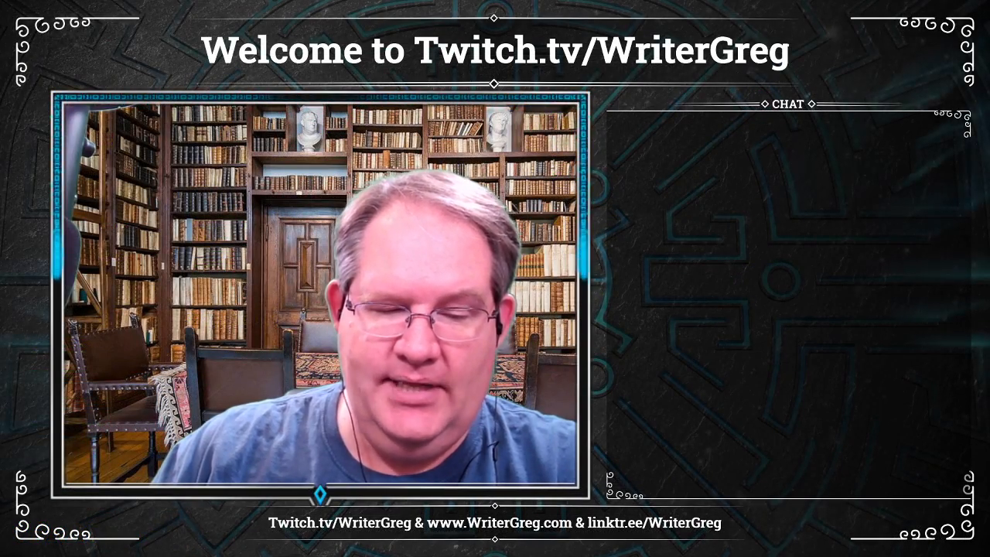
{"action": "left_click", "coordinate": [187, 397]}
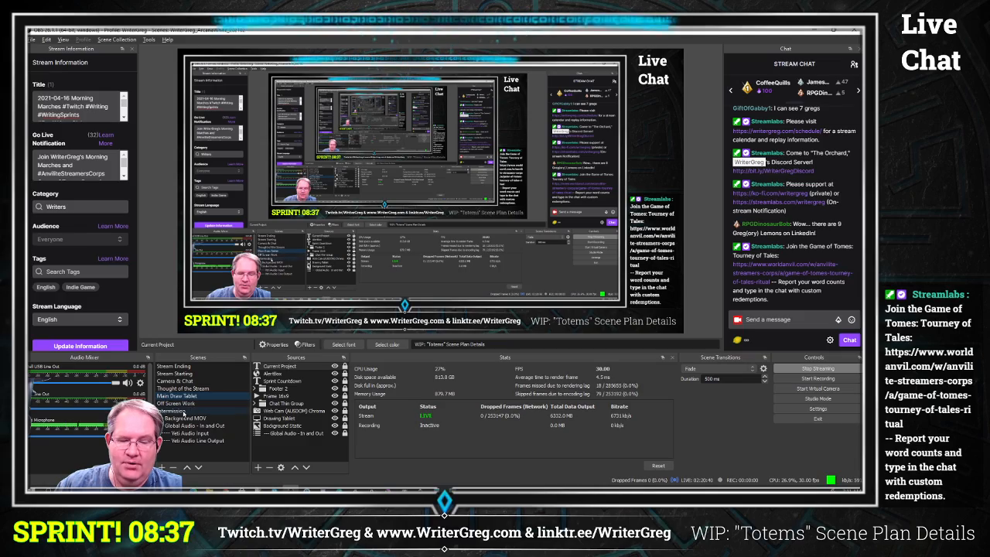
{"action": "left_click", "coordinate": [174, 411]}
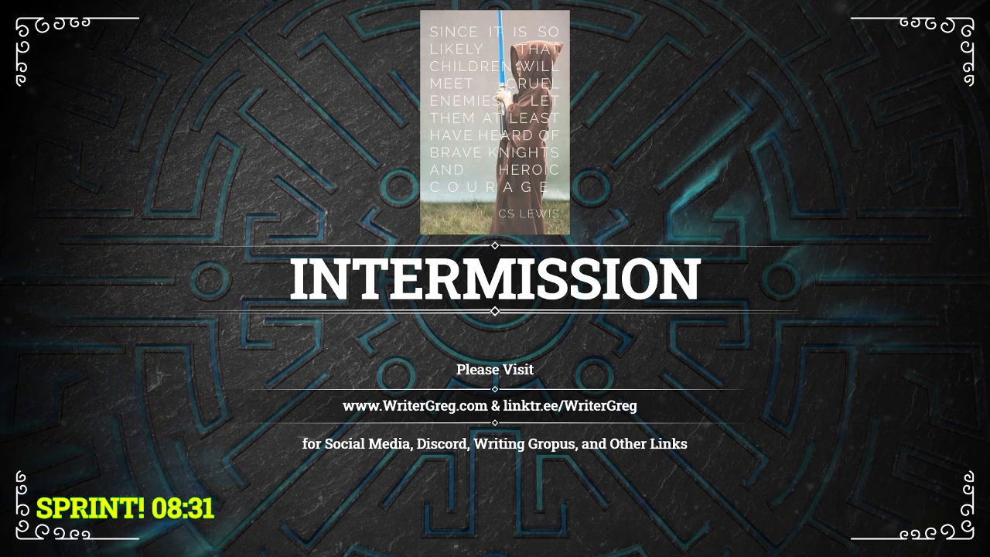
{"action": "left_click", "coordinate": [547, 375]}
{"action": "left_click", "coordinate": [538, 378]}
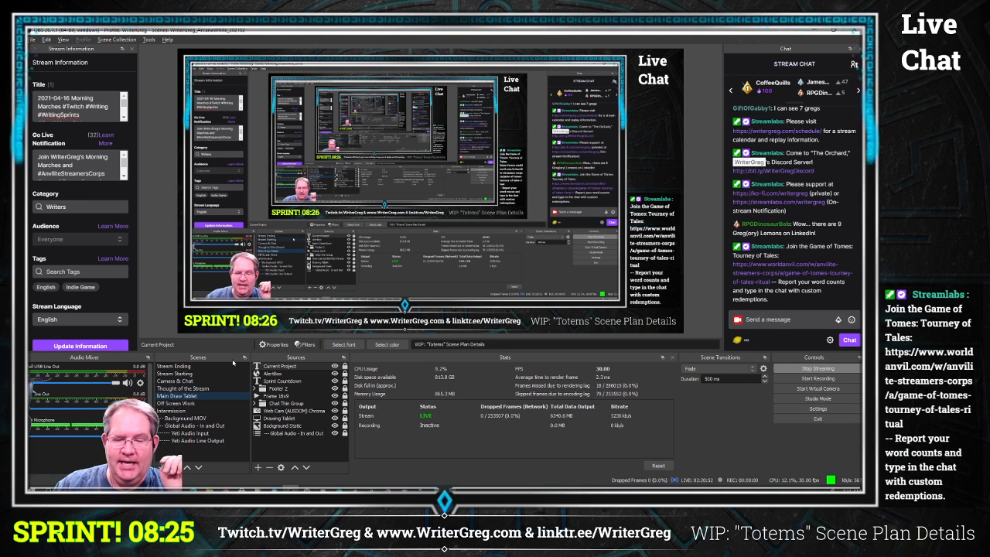
{"action": "left_click", "coordinate": [167, 411]}
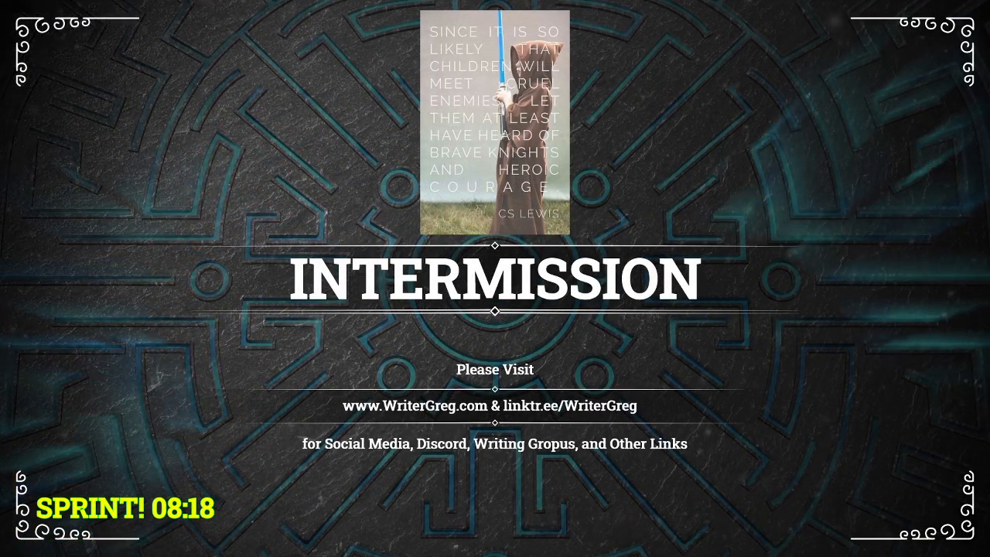
{"action": "left_click", "coordinate": [192, 397]}
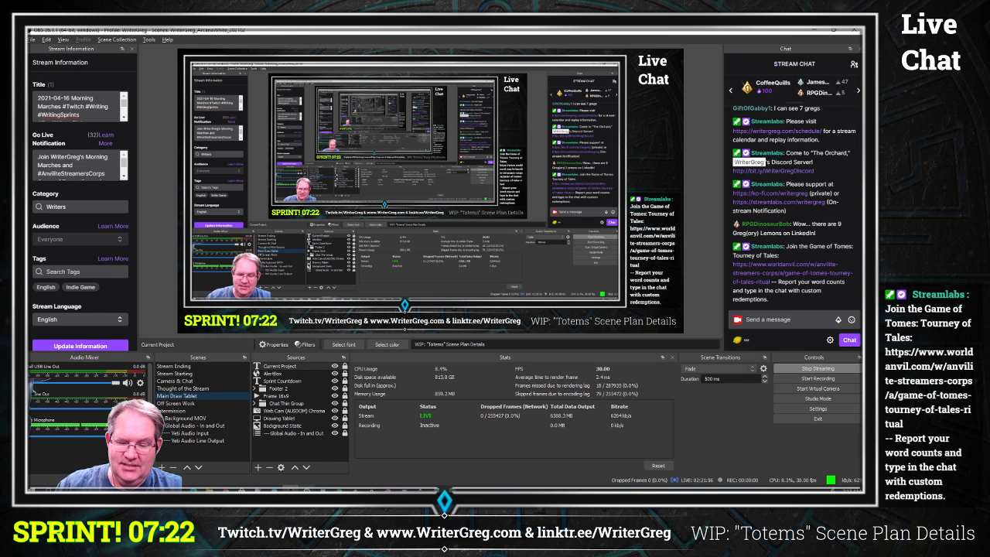
Step: Stop the Chrono Down countdown and restart it with the Down from time set to 00:05:22
{"action": "left_click", "coordinate": [307, 490]}
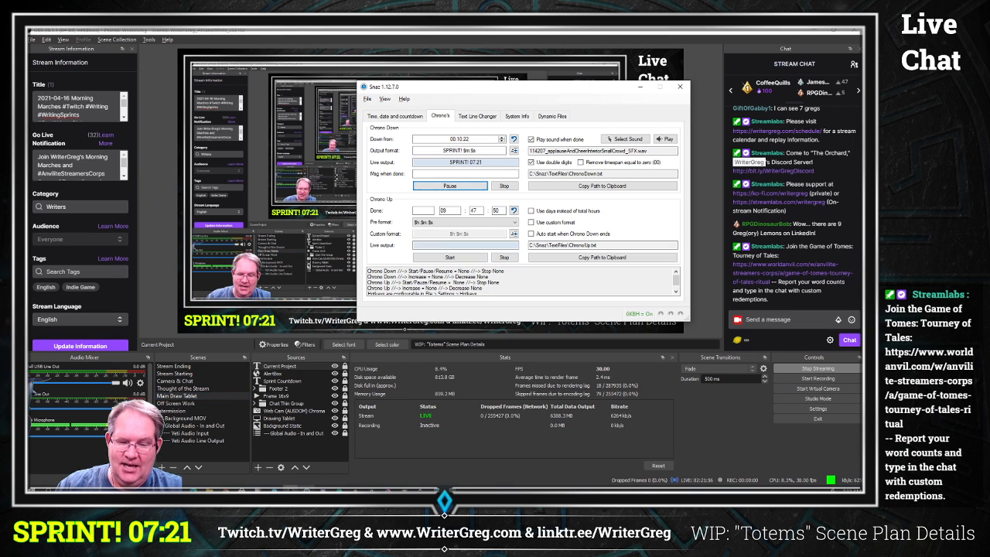
{"action": "left_click", "coordinate": [508, 187]}
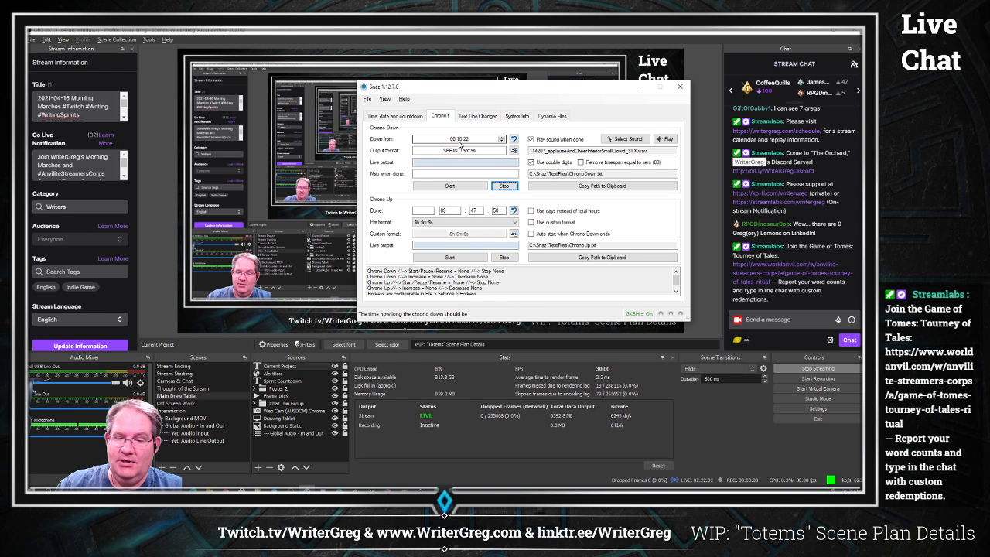
{"action": "left_click", "coordinate": [458, 142]}
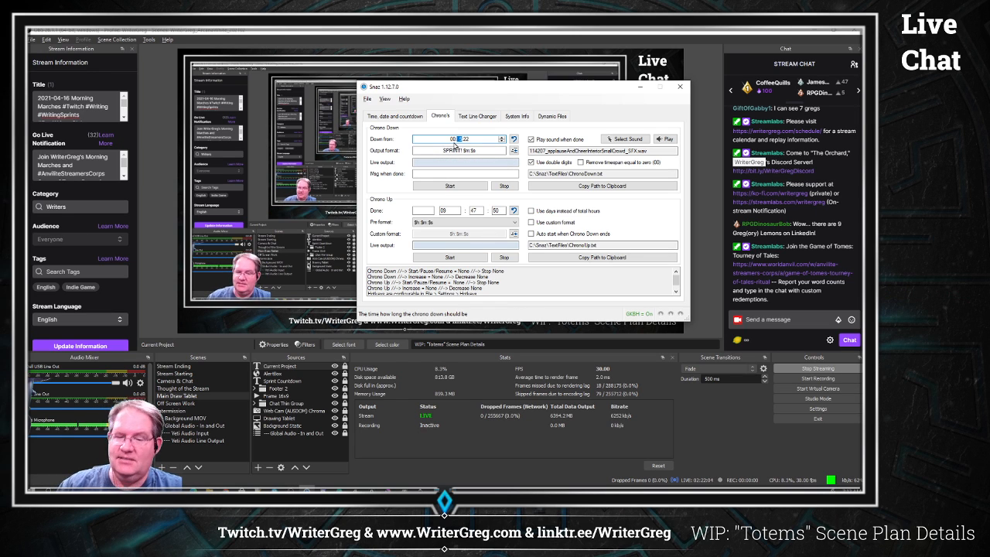
{"action": "type", "text": "05"}
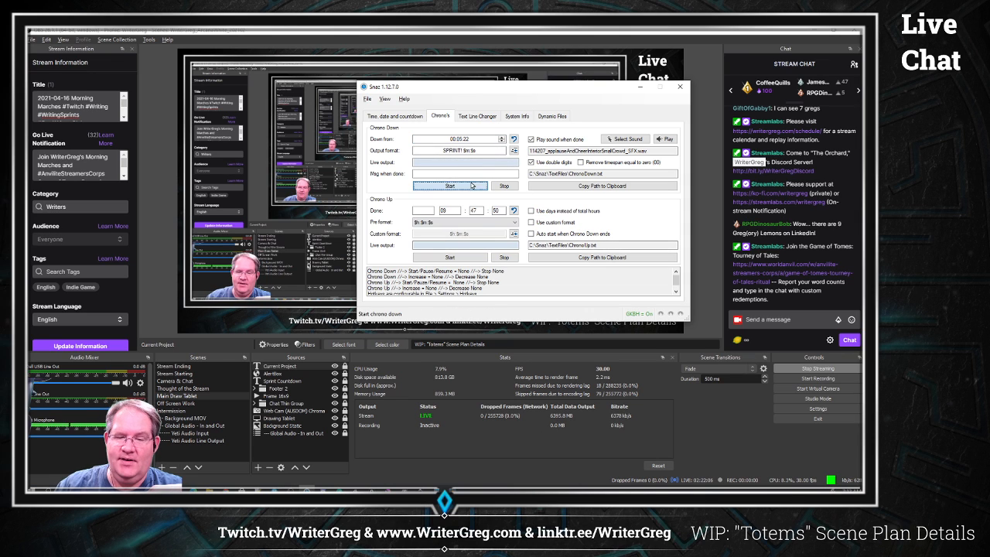
{"action": "left_click", "coordinate": [472, 186]}
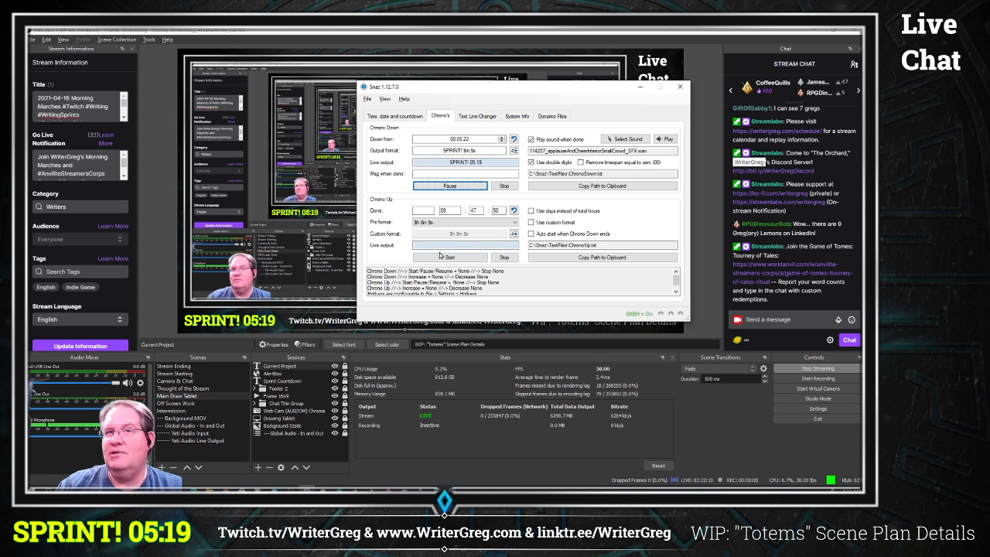
Step: Restart the Chrono Down countdown from 00:10:22 and switch to the Thought of the Stream scene
{"action": "left_click", "coordinate": [460, 139]}
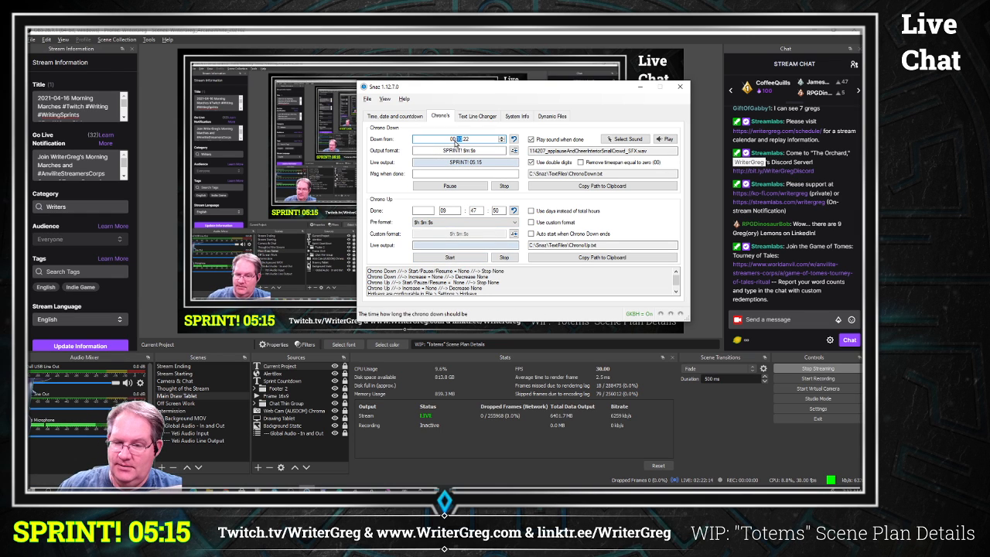
{"action": "type", "text": "10"}
{"action": "left_click", "coordinate": [504, 186]}
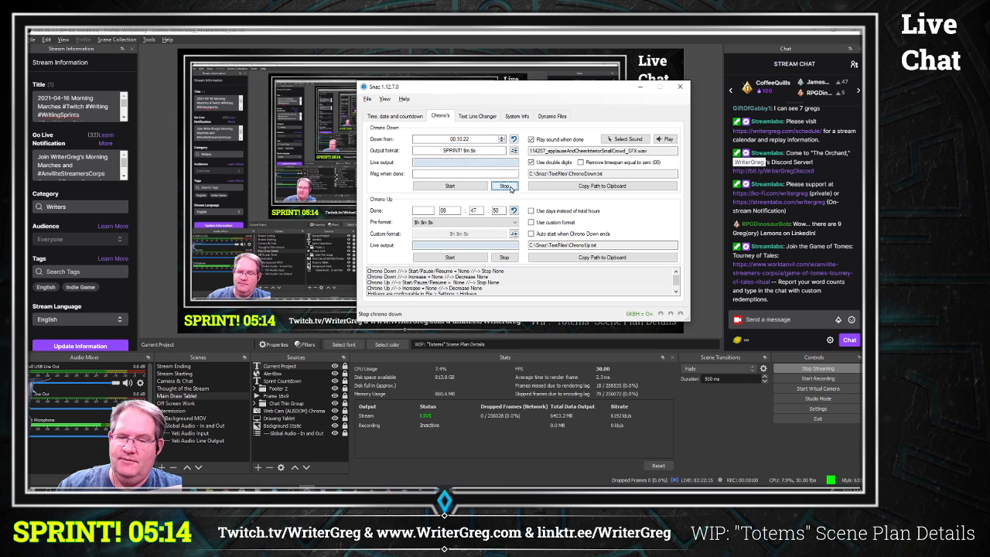
{"action": "left_click", "coordinate": [477, 189]}
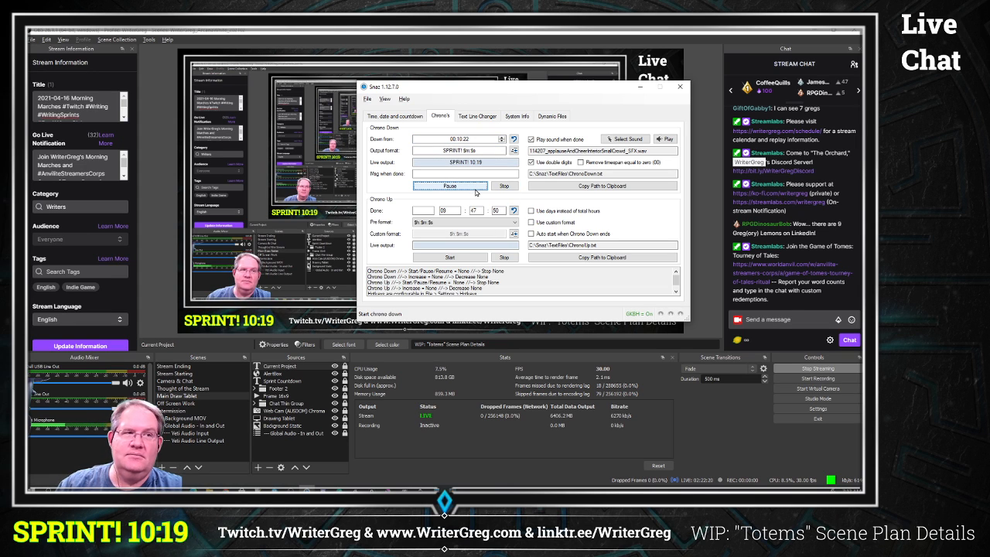
{"action": "left_click", "coordinate": [207, 389]}
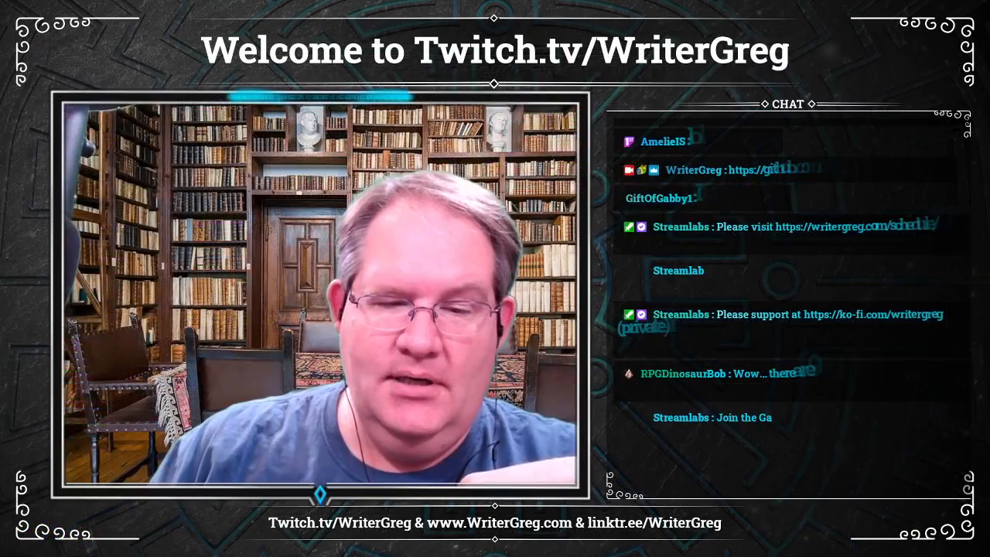